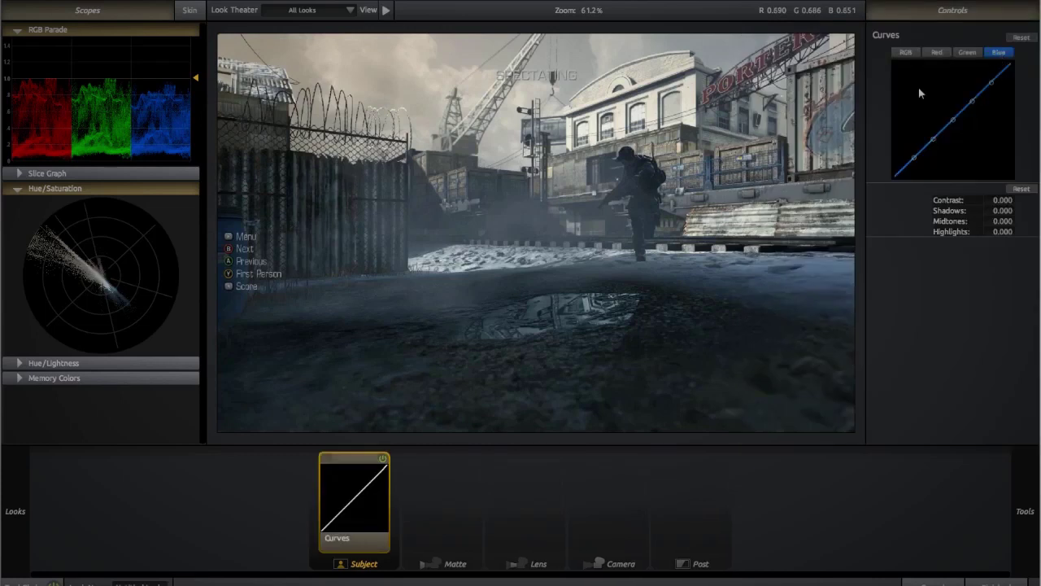
Reshape the Curves tool's red and green channels with deeper shadows and lifted red midtones, and toggle Ranged HSL to compare
click(999, 52)
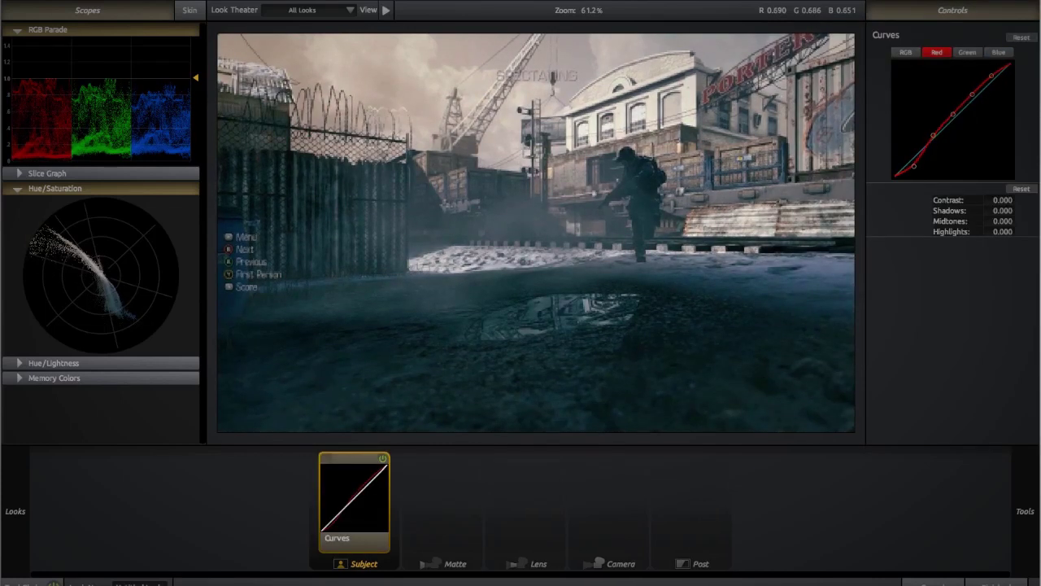
drag(991, 81, 995, 82)
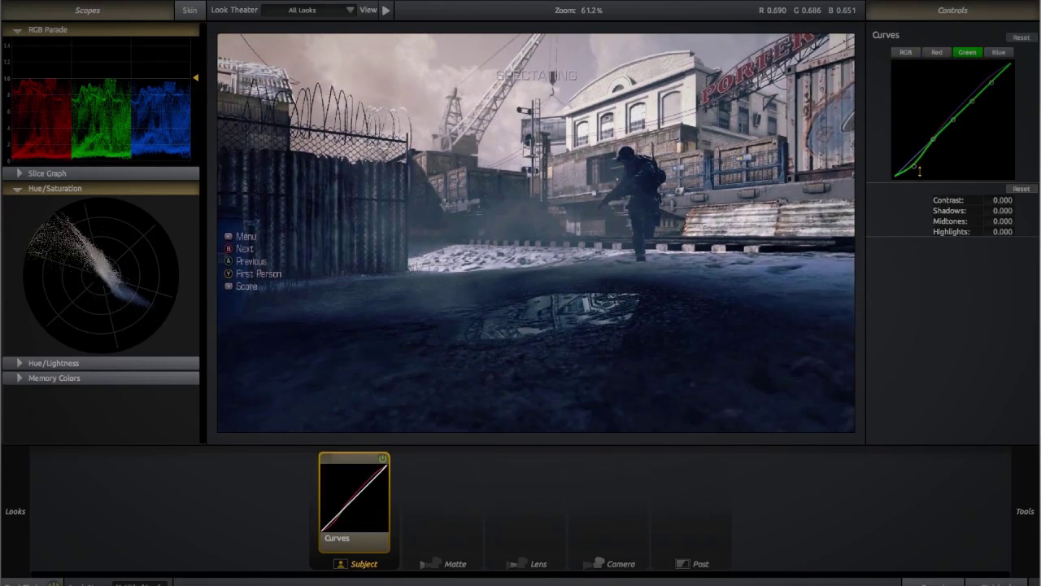
drag(954, 119, 954, 110)
drag(915, 157, 915, 166)
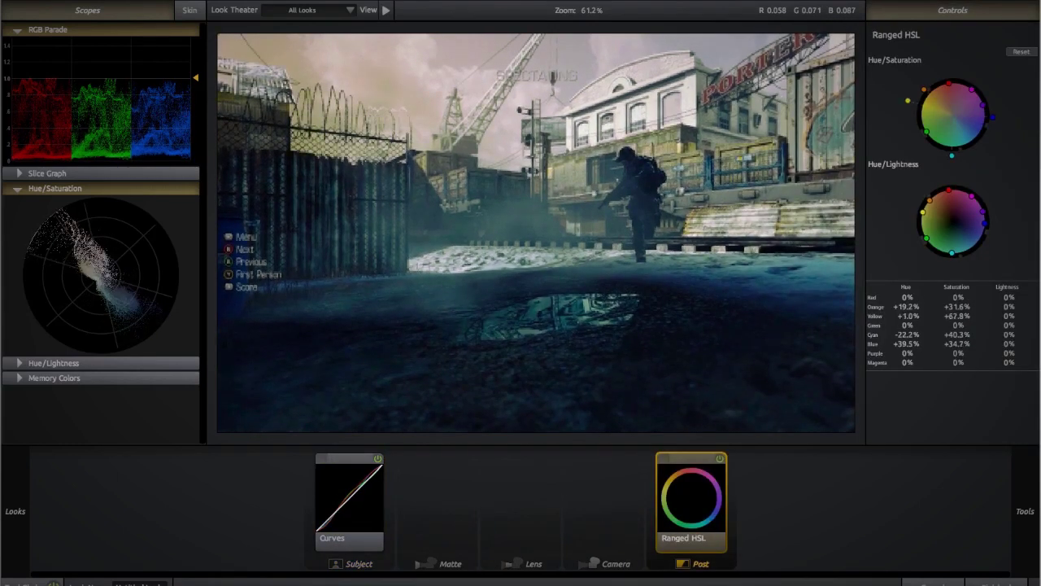
click(719, 458)
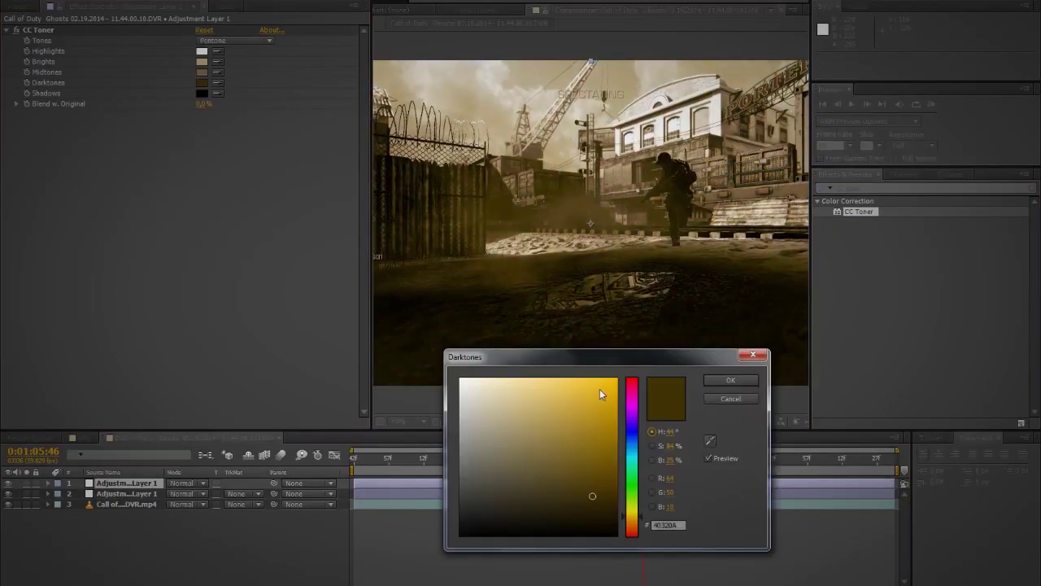
Recolour CC Toner's darktones to dark green and its brights to orange, and partly blend the effect with the original
mouse_move(664, 432)
mouse_down()
mouse_move(675, 450)
mouse_move(675, 432)
mouse_up()
click(730, 380)
click(201, 61)
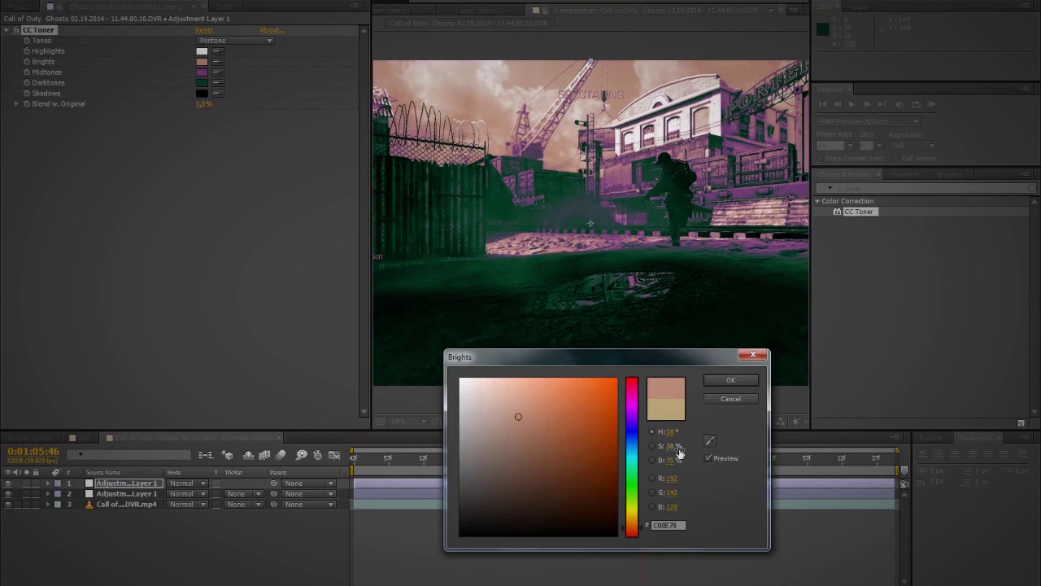
click(731, 380)
click(202, 82)
click(731, 380)
drag(200, 103, 254, 98)
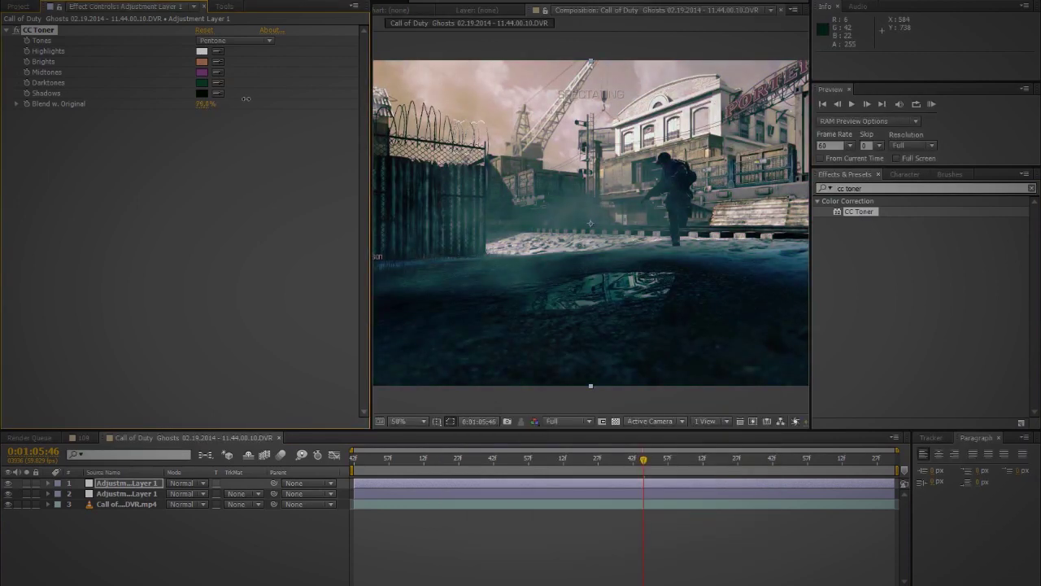
click(126, 503)
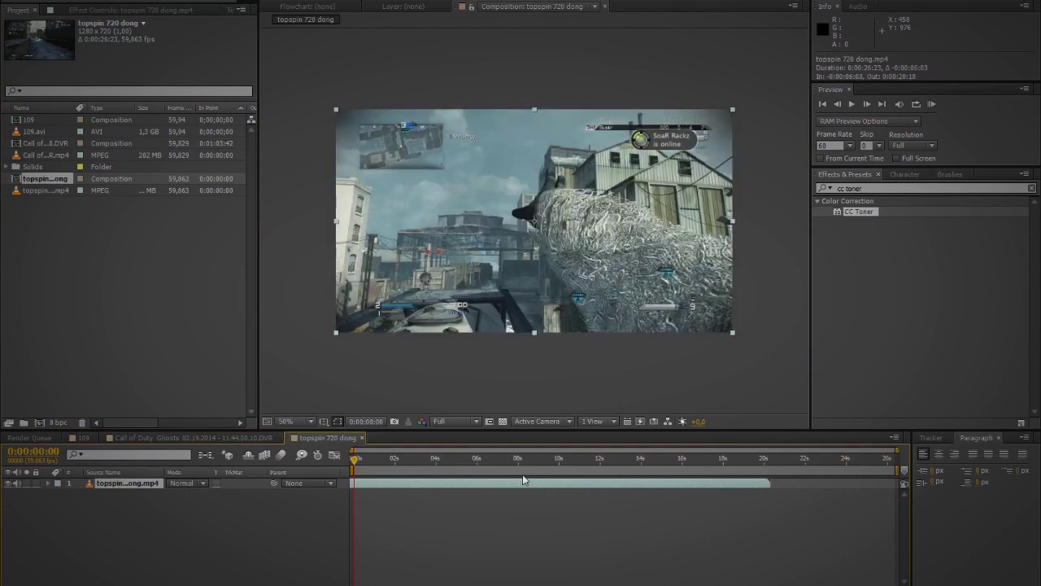
Grade the topspin 720 dong clip with S-shaped red and green curves and a muted purple for CC Toner's midtones
key(space)
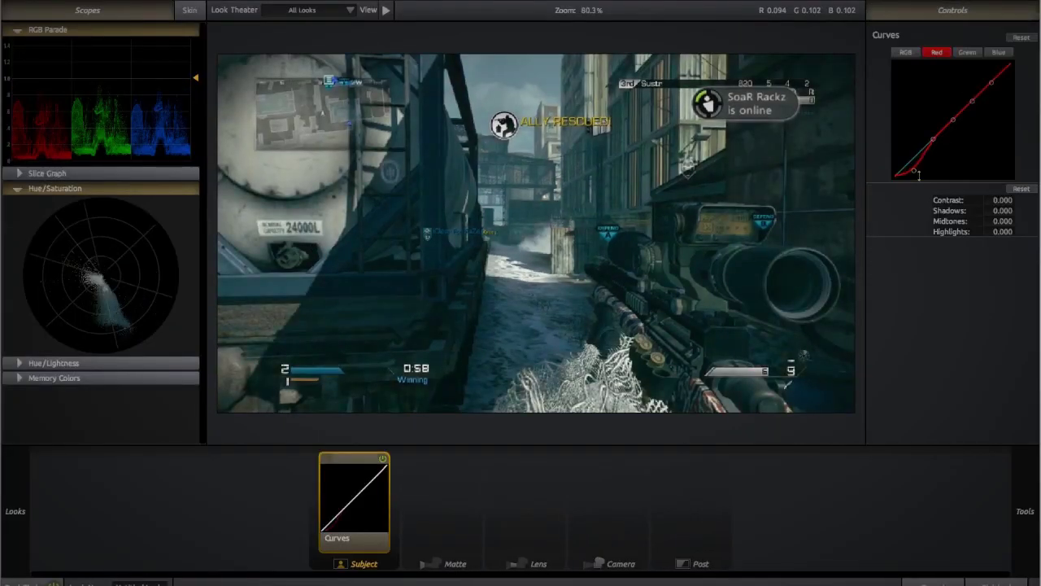
click(967, 52)
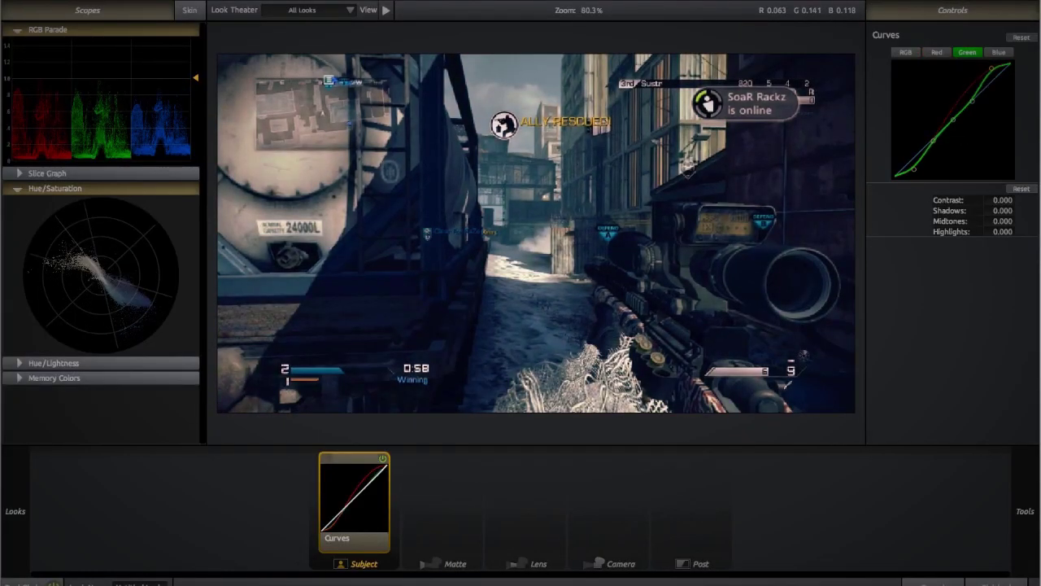
drag(960, 100, 992, 77)
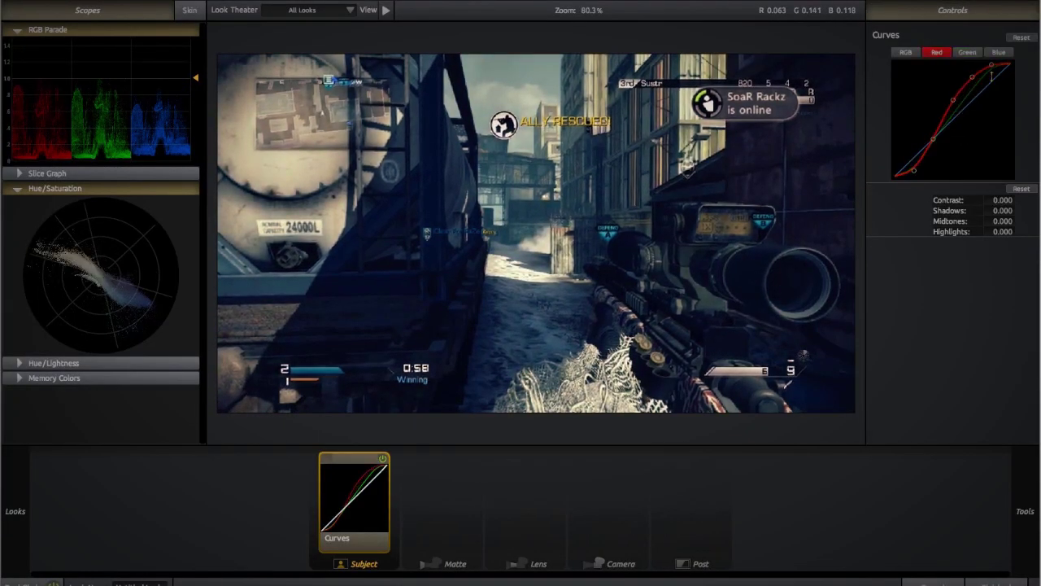
drag(915, 156, 914, 165)
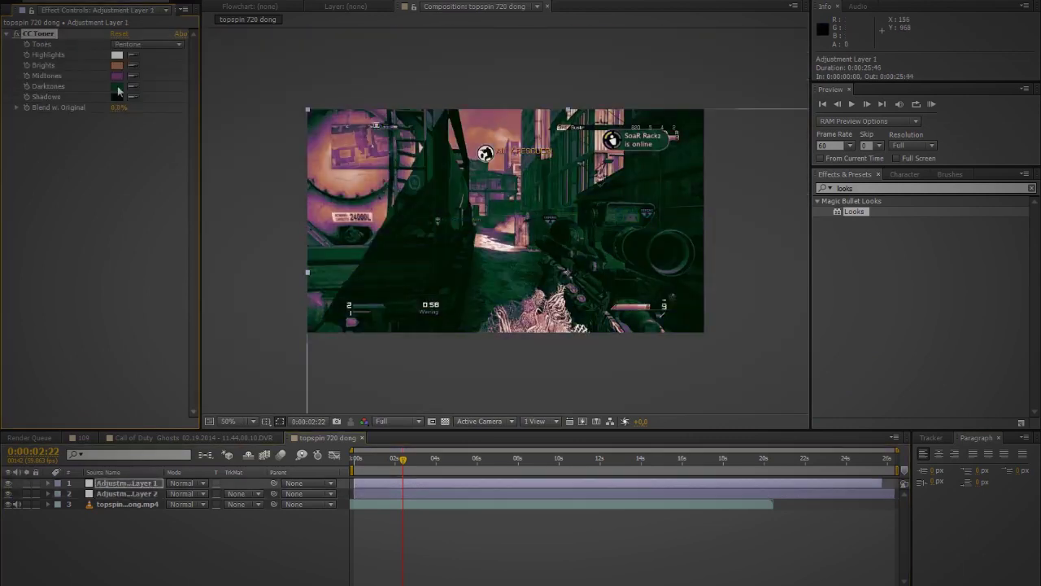
click(117, 76)
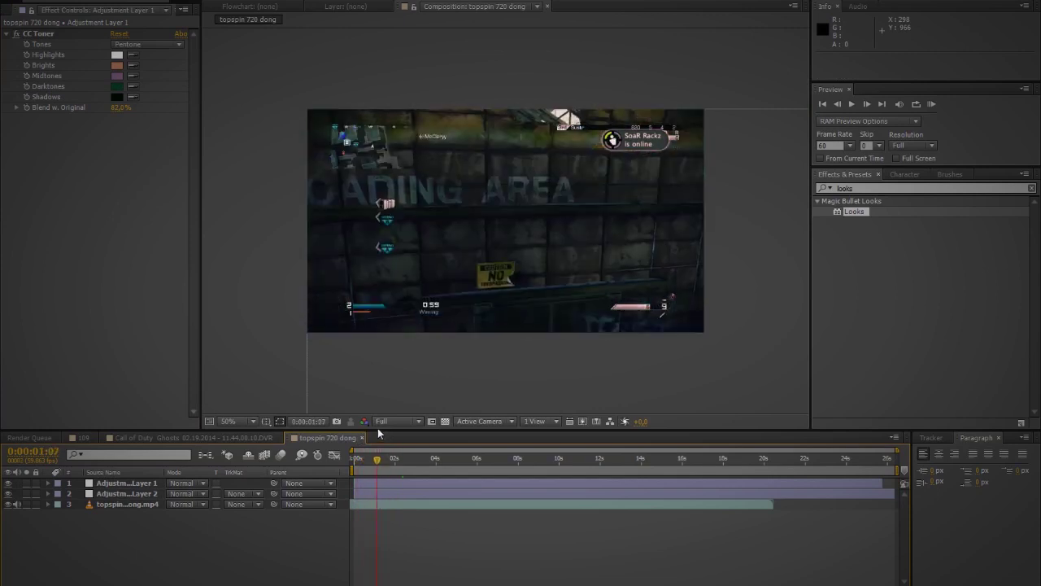
Apply RSMB motion blur to the topspin 720 dong.mp4 layer and set its motion sensitivity to 71
click(562, 189)
text(rsmb)
drag(4, 17, 77, 222)
drag(120, 65, 135, 64)
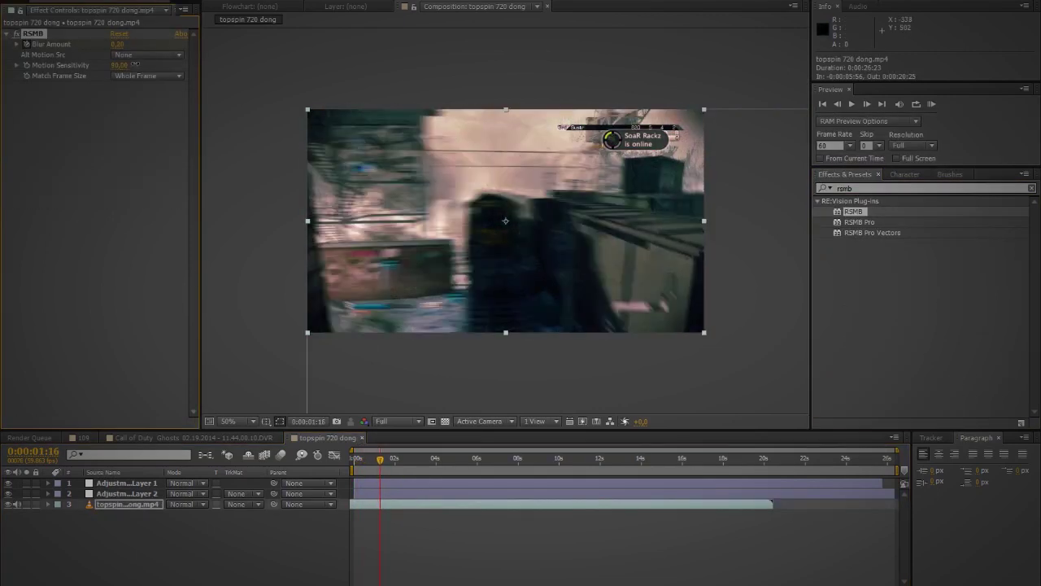
Keyframe the RSMB blur amount on the clip and lower it at 0:00:02:24
click(26, 44)
key(u)
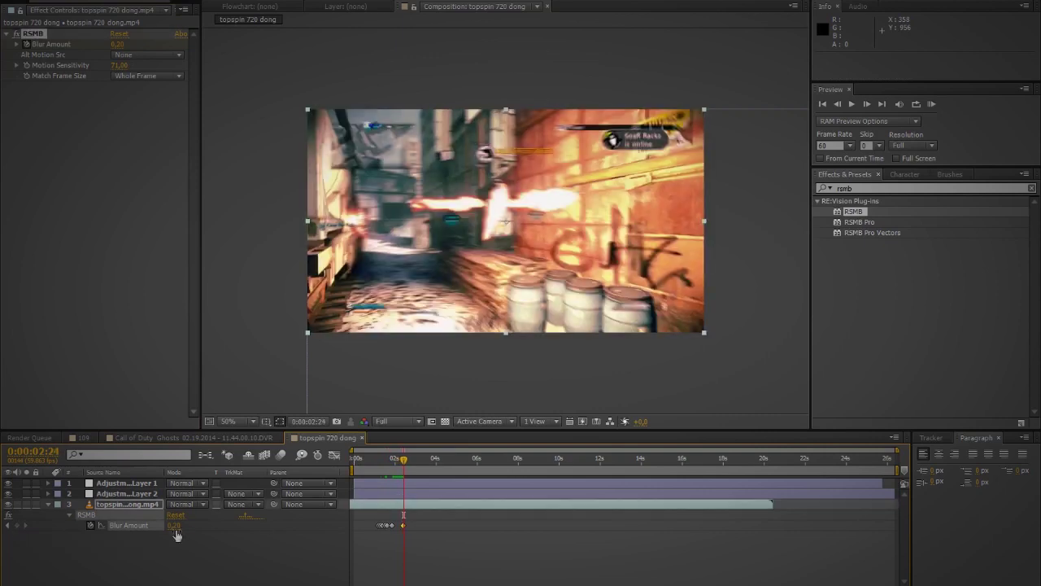
drag(173, 525, 154, 526)
Duplicate the topspin 720 dong composition and open the copy
click(15, 4)
click(236, 101)
key(ctrl+0)
double_click(46, 186)
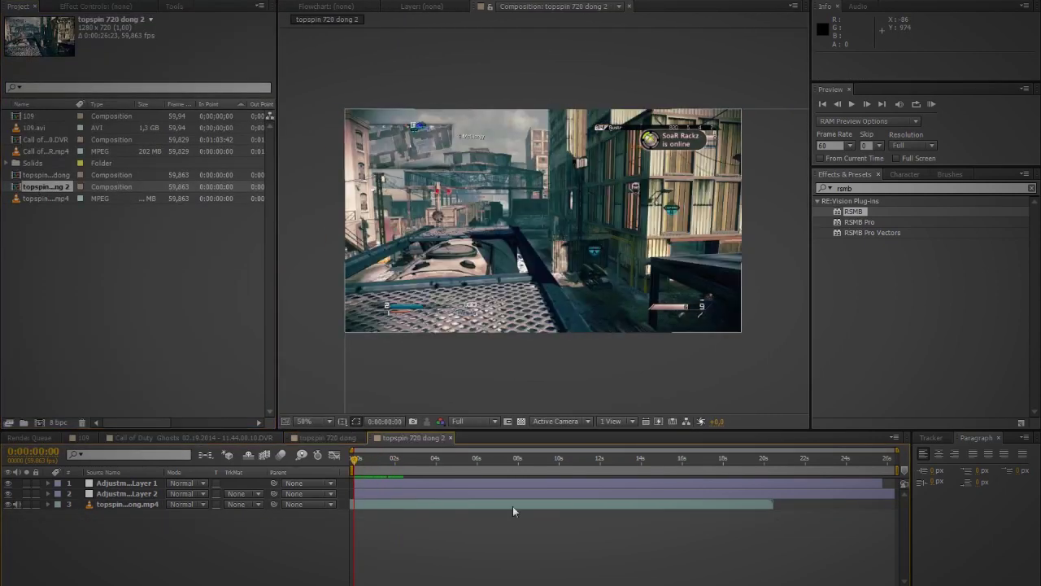
Duplicate the topspin clip layer and scale the copy to 120% at 0:00:03:28
key(space)
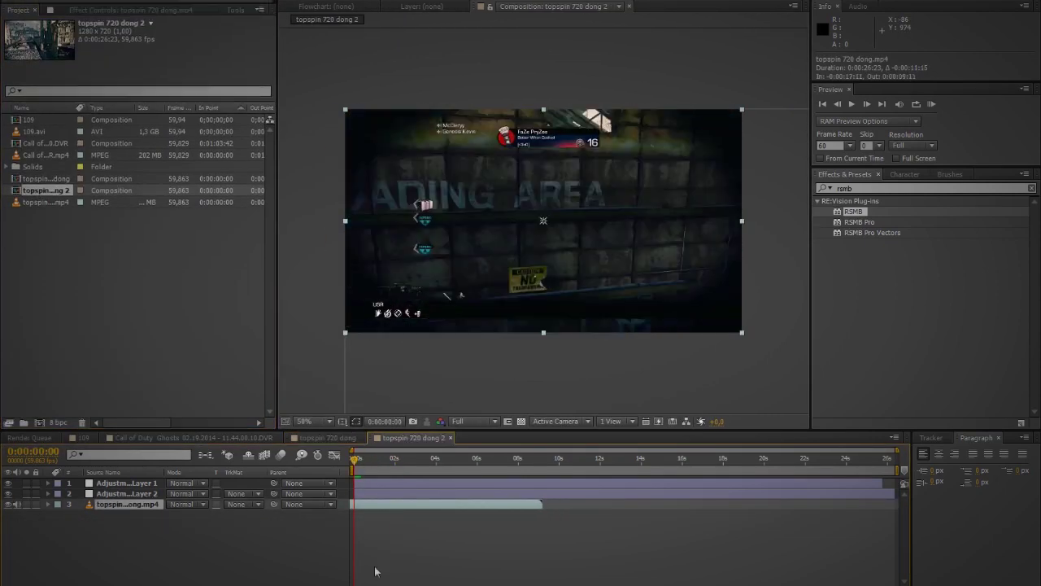
drag(365, 464, 426, 468)
key(ctrl+d)
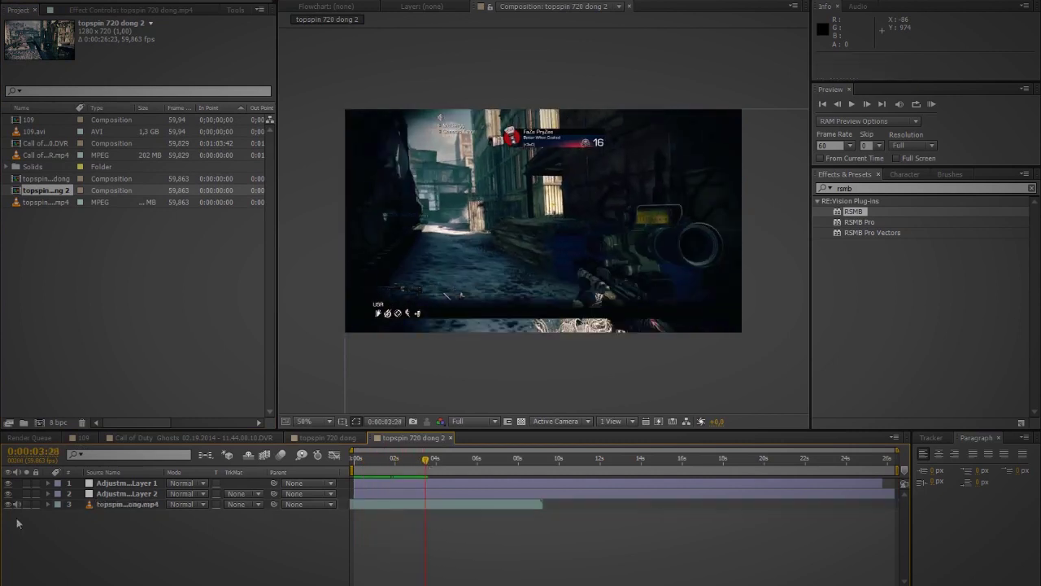
key(s)
Pre-compose the enlarged clip copy
right_click(128, 504)
key(ctrl+shift+c)
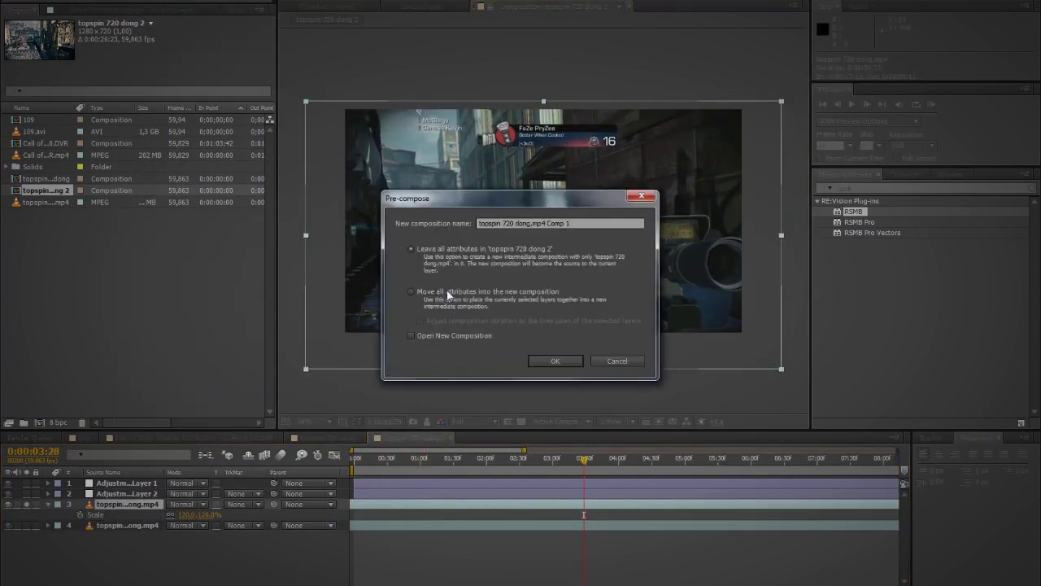
key(Return)
Apply CC Kaleida to the pre-composed clip, adjust its pattern and pre-compose the result again
click(928, 187)
text(cc kalei)
double_click(861, 211)
drag(159, 92, 132, 218)
key(ctrl+shift+c)
key(Return)
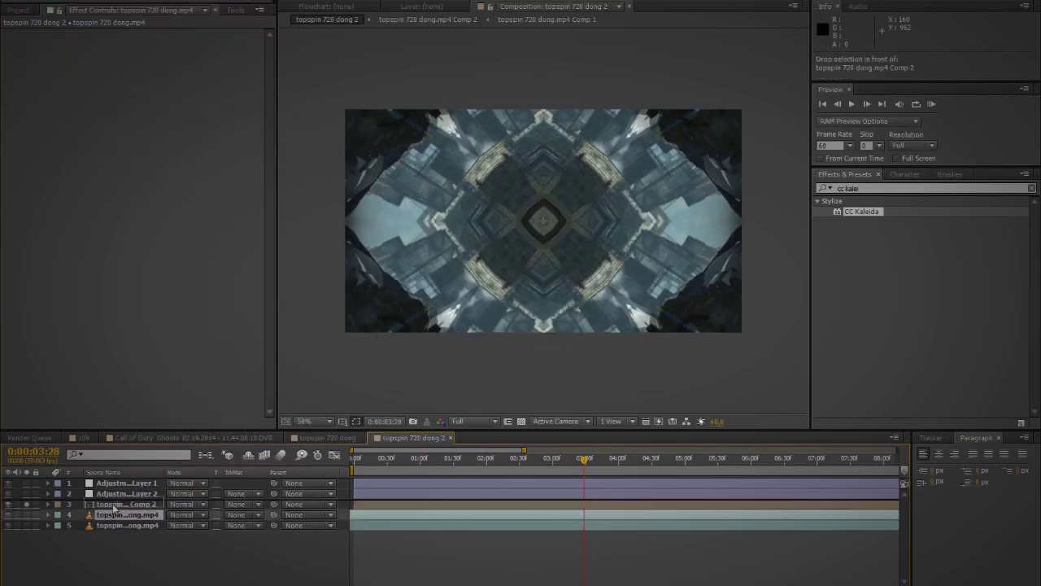
Mask the kaleidoscope layer with a feathered full-frame ellipse, and apply Levels with a much lower input white to the matte clip
double_click(112, 24)
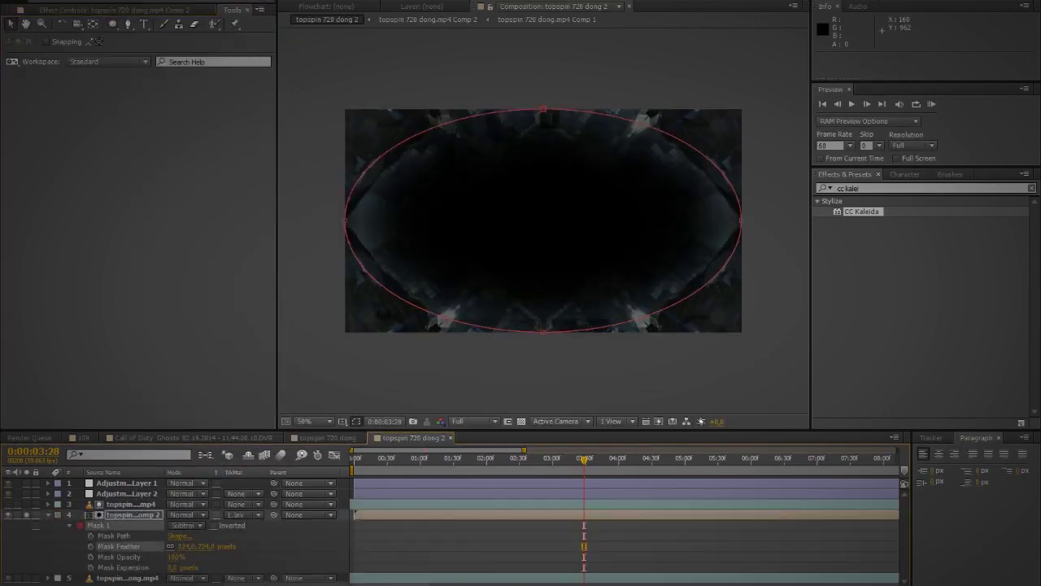
click(126, 510)
text(levels)
double_click(855, 286)
drag(194, 116, 78, 122)
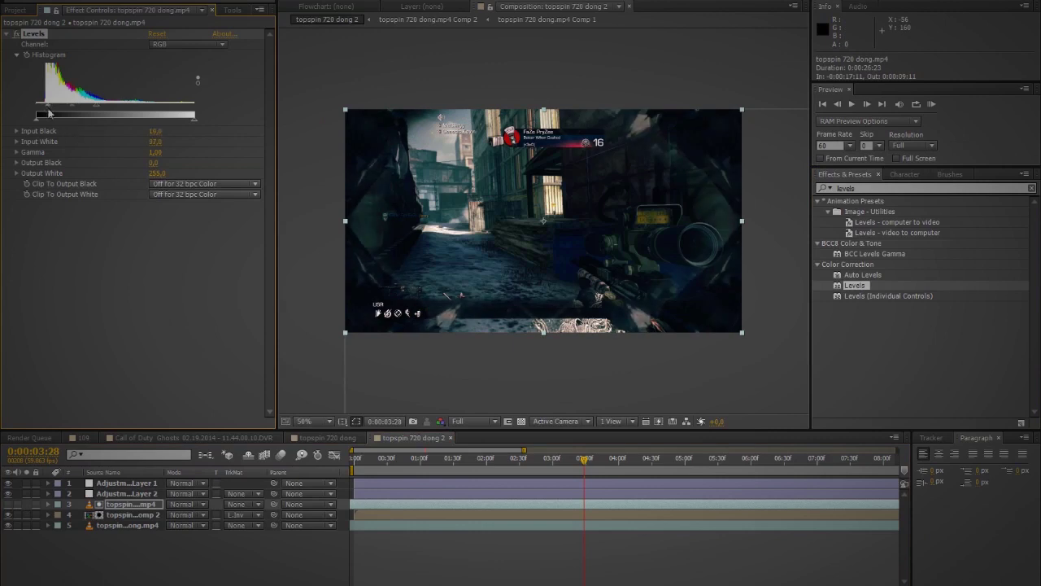
Apply Levels to the kaleidoscope layer with input black about -22 and a raised input white, and reduce its opacity to 44%
click(101, 515)
key(ctrl+alt+shift+e)
drag(157, 131, 143, 131)
drag(156, 142, 173, 142)
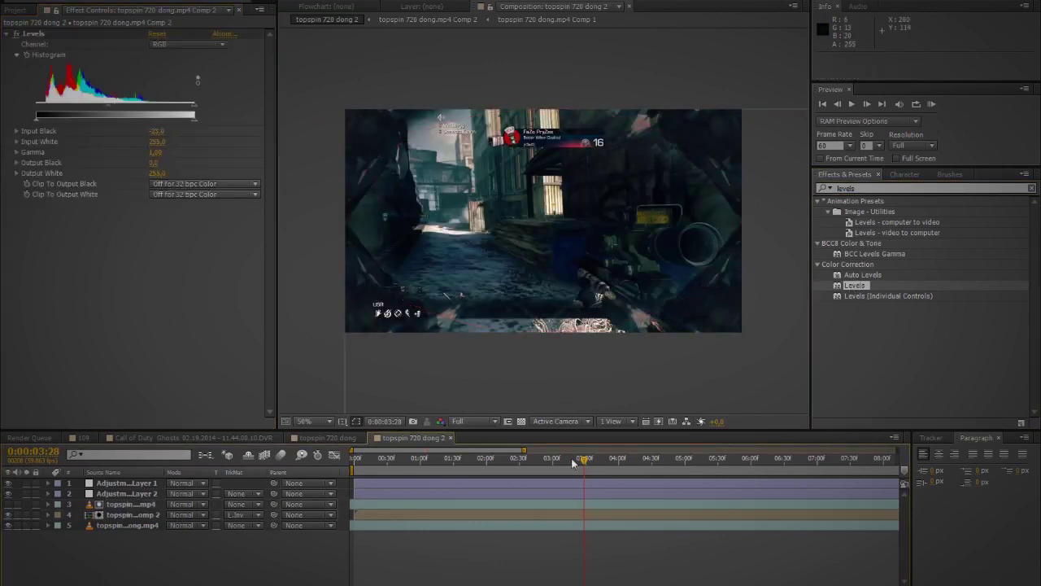
click(540, 458)
key(t)
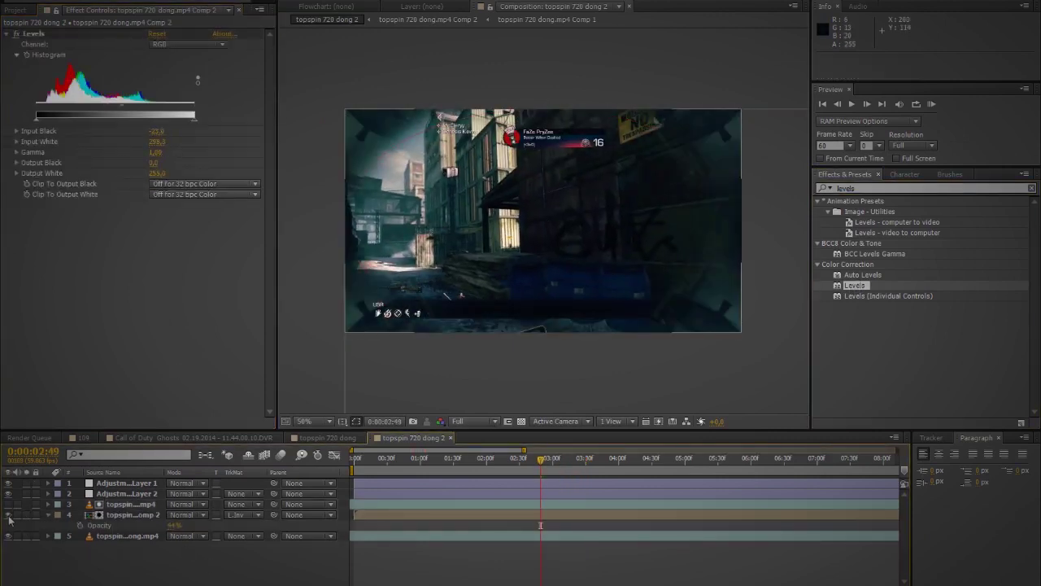
Tighten the matte clip's Levels to input black 27 and input white 45, and check other frames
click(130, 504)
mouse_move(78, 114)
mouse_down()
mouse_move(50, 109)
mouse_move(77, 114)
mouse_up()
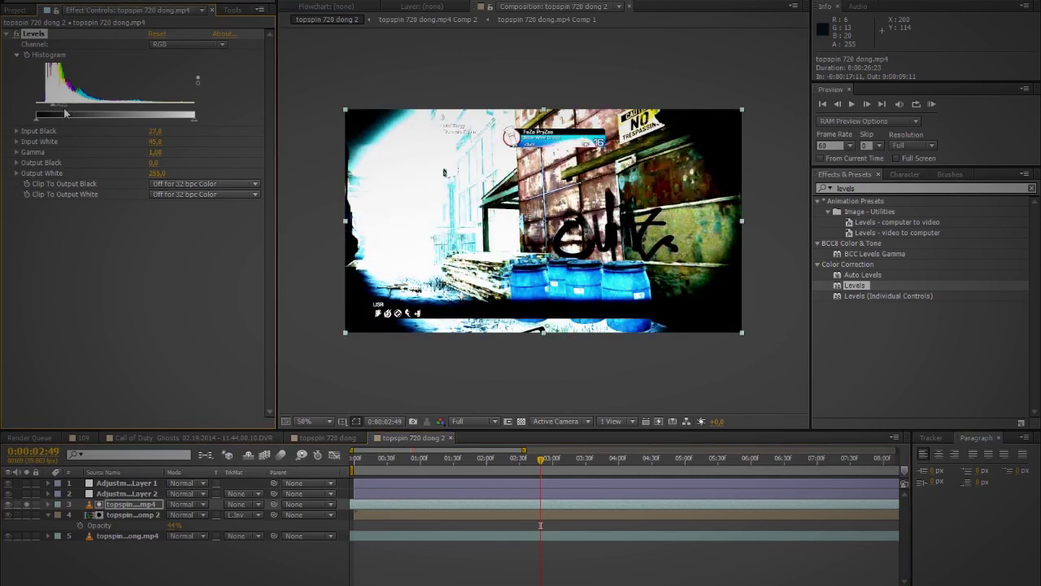
click(629, 452)
drag(629, 452, 418, 388)
click(126, 514)
Open the 109 composition, play it and examine the audio waveform for the sync points
click(83, 437)
key(space)
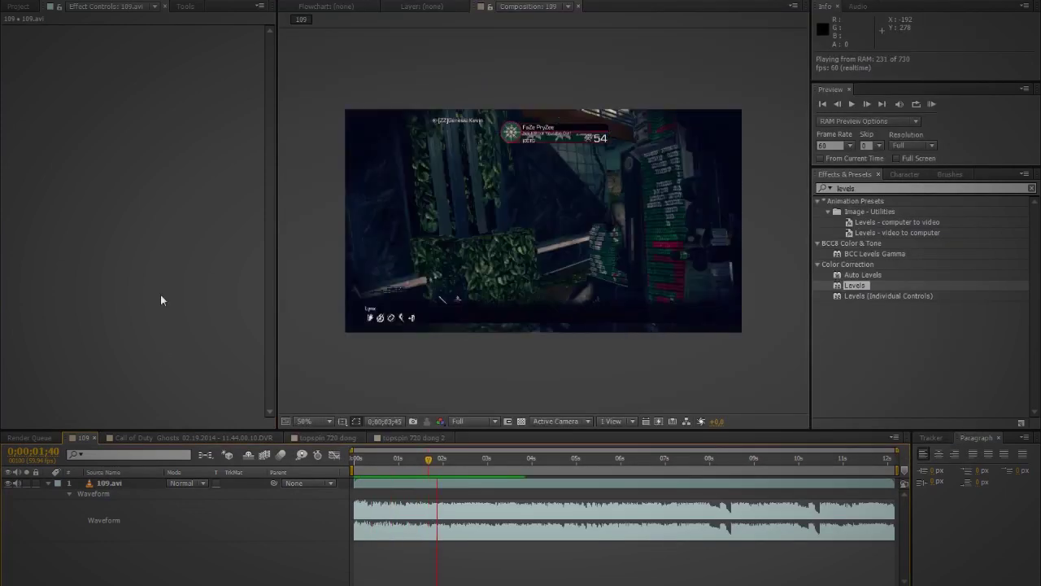
key(equal)
key(equal)
key(equal)
key(minus)
key(minus)
key(minus)
click(457, 459)
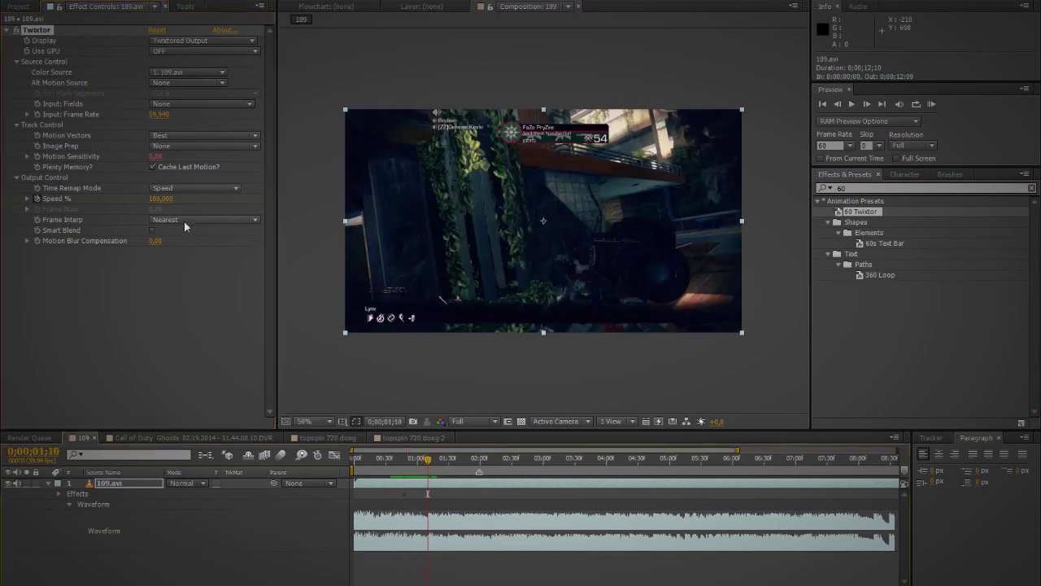
Set Twixtor on 109.avi to blended frame interpolation and keyframe a faster speed at 0;00;02;01
key(equal)
key(equal)
key(equal)
key(equal)
click(655, 462)
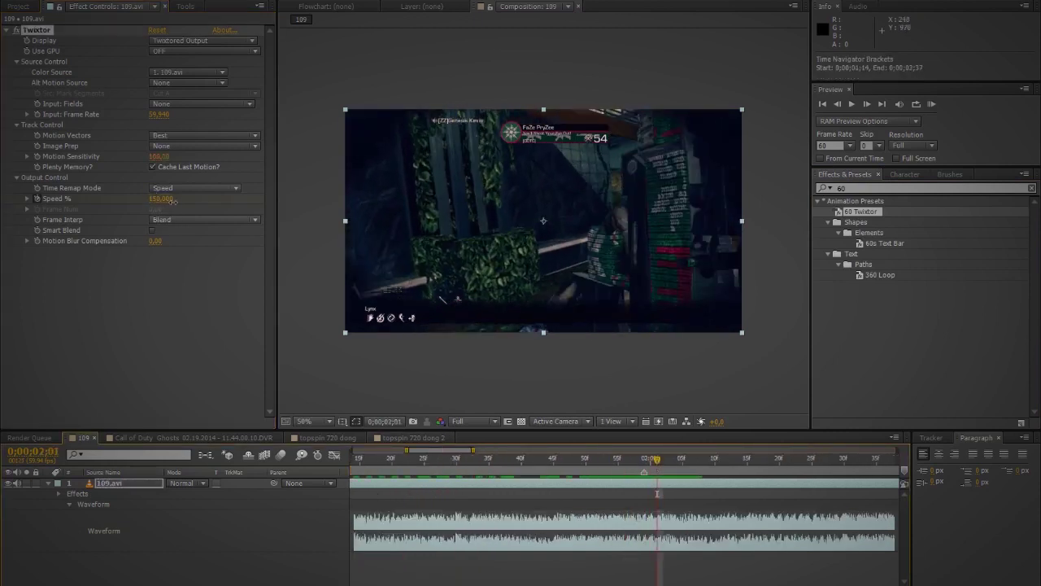
Add the Call of Duty Ghosts composition above 109.avi, starting at 0;00;02;01
click(18, 9)
click(46, 144)
drag(46, 143, 601, 467)
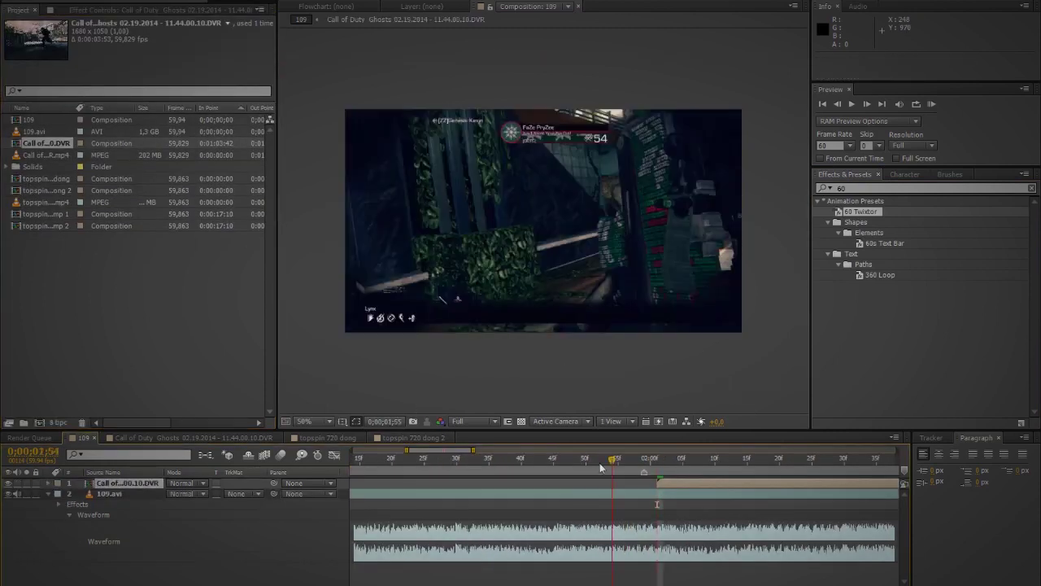
Play through the cut from 109.avi to the Call of Duty clip and examine its timing against the waveform
drag(713, 461, 429, 462)
key(minus)
key(minus)
key(minus)
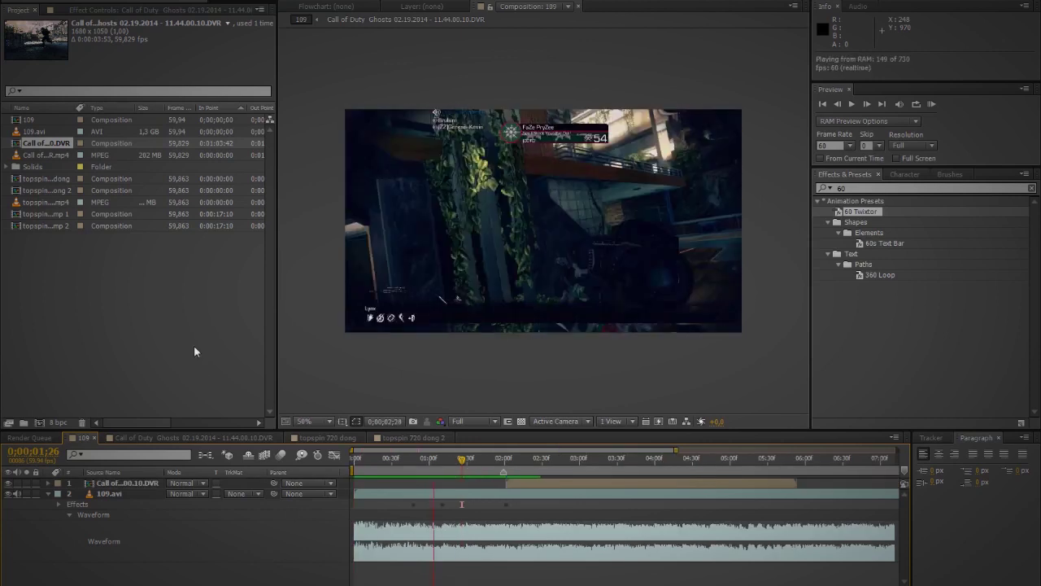
key(equal)
key(equal)
key(equal)
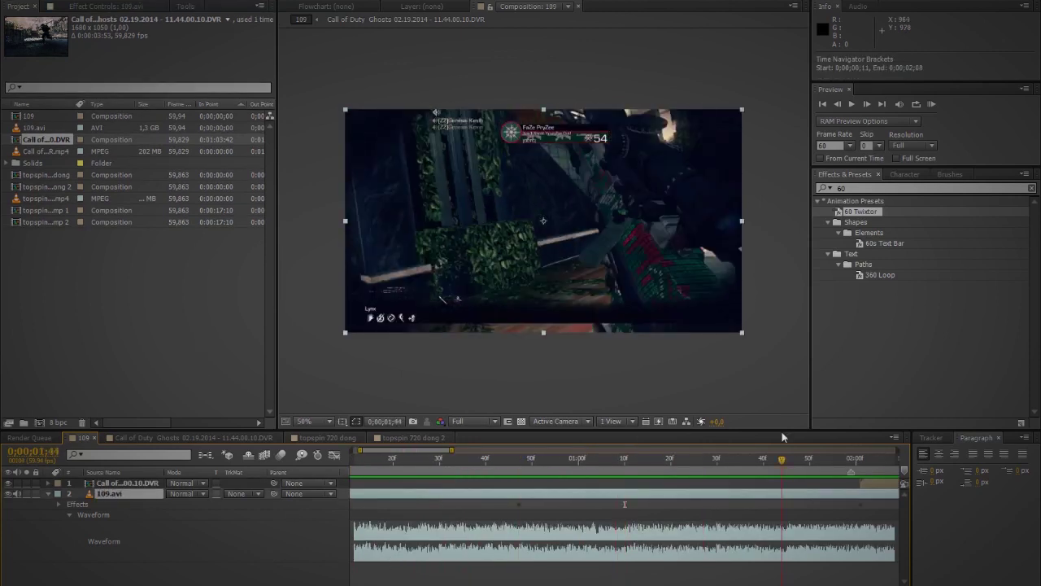
click(462, 458)
click(271, 535)
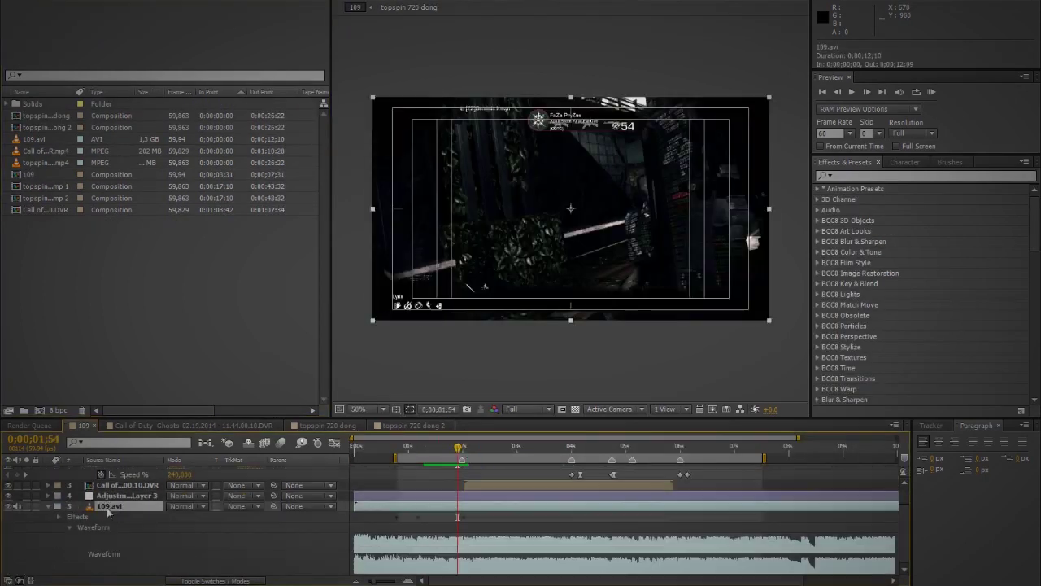
Reveal Adjustment Layer 3's Levels, Tint and Box Blur keyframes and inspect the frames after 0;00;05;06
click(115, 498)
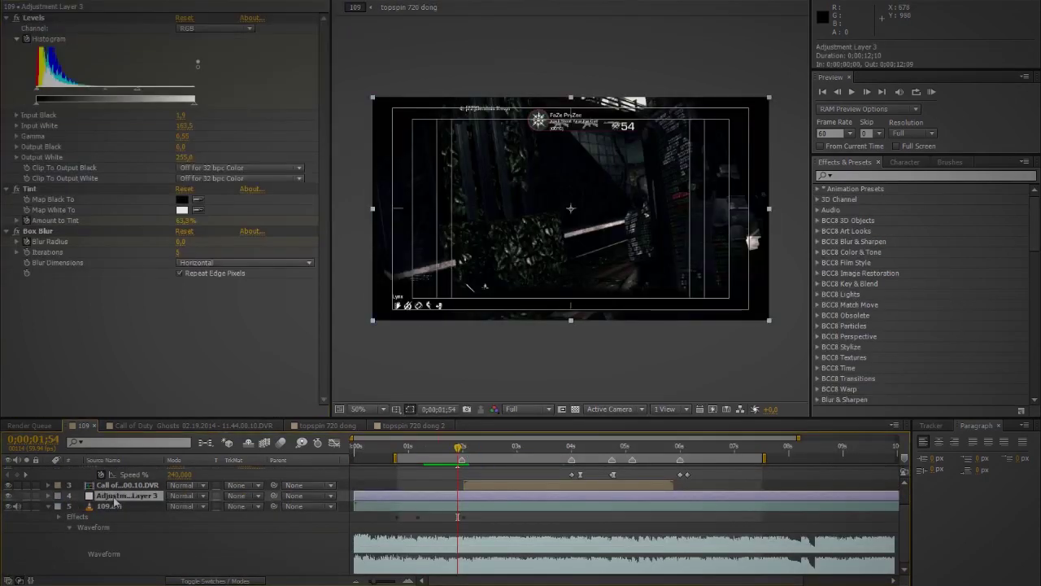
key(u)
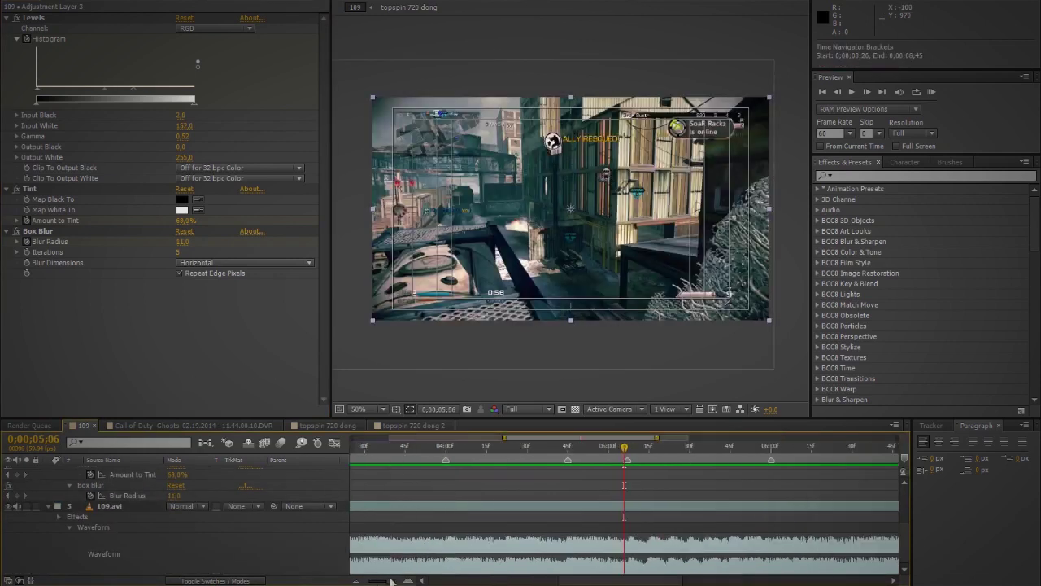
drag(627, 447, 658, 447)
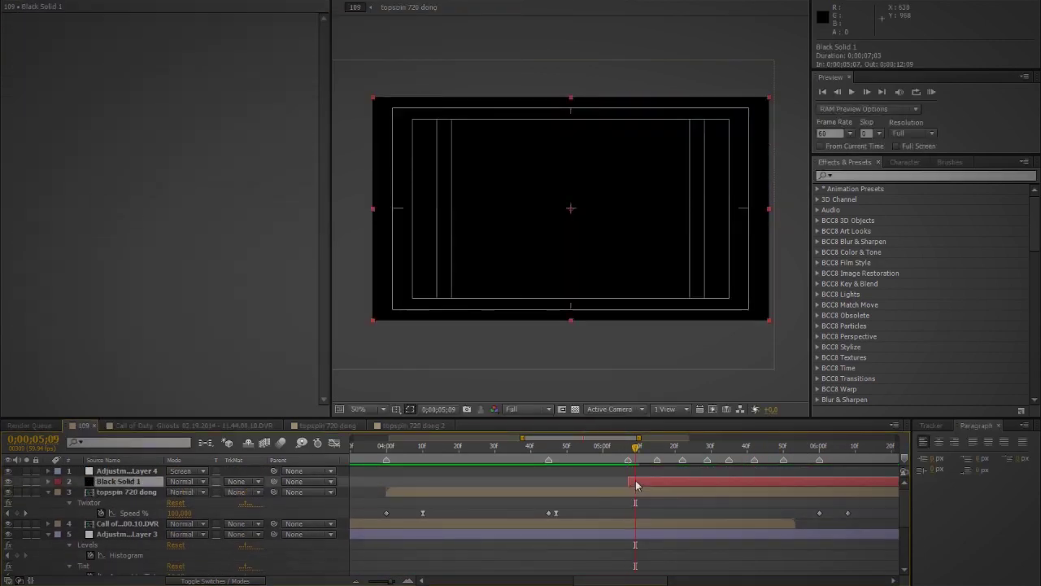
Duplicate Black Solid 1 six times, staggering the pieces as consecutive short segments up to about 0;00;05;32
key(ctrl+d)
key(Page_Down)
key(Page_Down)
key(Page_Down)
key(Page_Down)
key(bracketleft)
key(ctrl+d)
key(Page_Down)
key(Page_Down)
key(Page_Down)
key(Page_Down)
key(bracketleft)
key(ctrl+d)
key(Page_Down)
key(Page_Down)
key(Page_Down)
key(Page_Down)
key(bracketleft)
key(ctrl+d)
key(Page_Down)
key(Page_Down)
key(Page_Down)
key(Page_Down)
key(bracketleft)
key(ctrl+d)
key(Page_Down)
key(Page_Down)
key(Page_Down)
key(Page_Down)
key(bracketleft)
key(ctrl+d)
key(Page_Down)
key(Page_Down)
key(Page_Down)
key(Page_Down)
key(bracketleft)
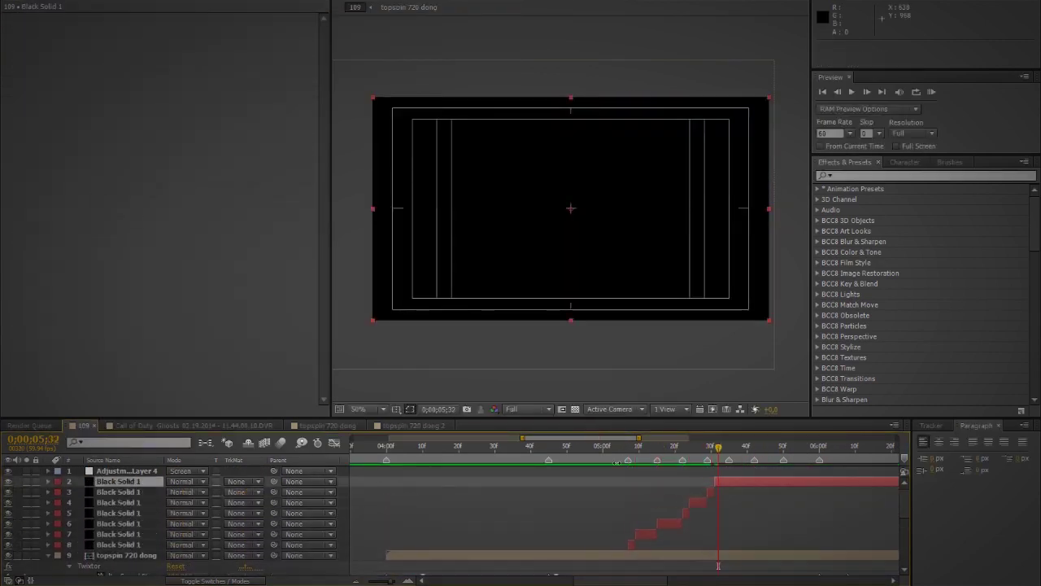
Duplicate Black Solid 1 into more staggered short segments up to about 0;00;06;02 and delete every other piece to create a flicker
key(ctrl+d)
key(Page_Down)
key(Page_Down)
key(Page_Down)
key(Page_Down)
key(bracketleft)
key(ctrl+d)
key(Page_Down)
key(Page_Down)
key(Page_Down)
key(Page_Down)
key(bracketleft)
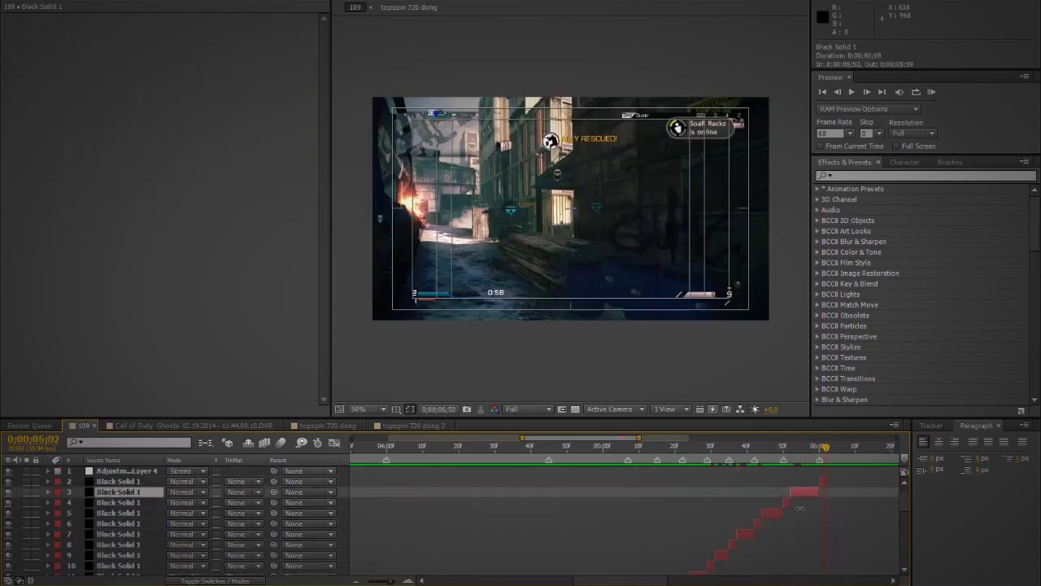
key(Delete)
key(KP_0)
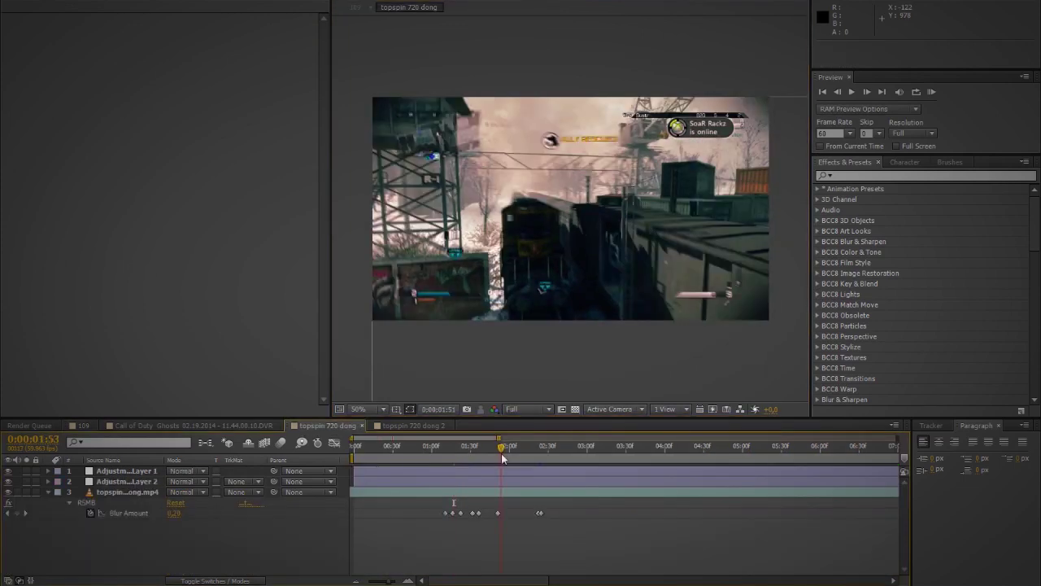
In the topspin 720 dong composition, add an Add-mode adjustment layer at 0:00:02:23 with Levels and a horizontal Box Blur
key(ctrl+alt+y)
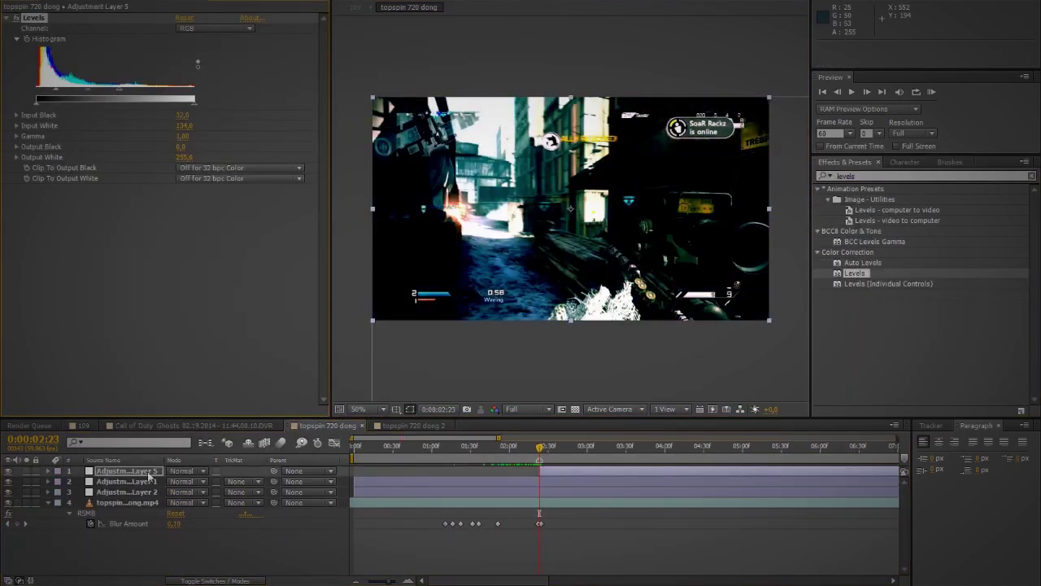
text(box blur)
drag(857, 198, 183, 230)
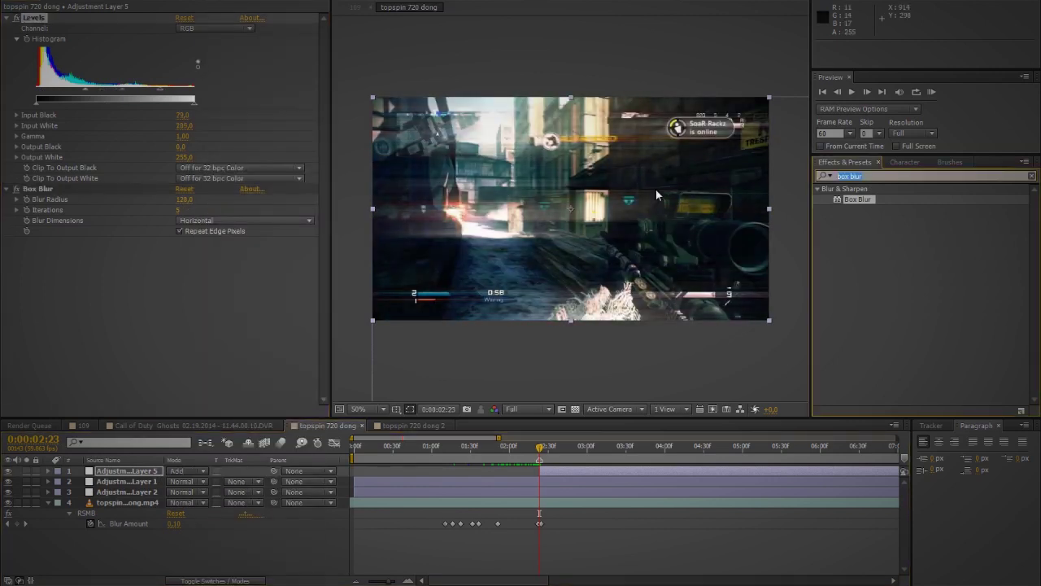
Add S_PseudoColor to the new adjustment layer and keyframe its Hue Shift and the Levels histogram up to 0:00:03:18
text(pse)
drag(868, 220, 183, 283)
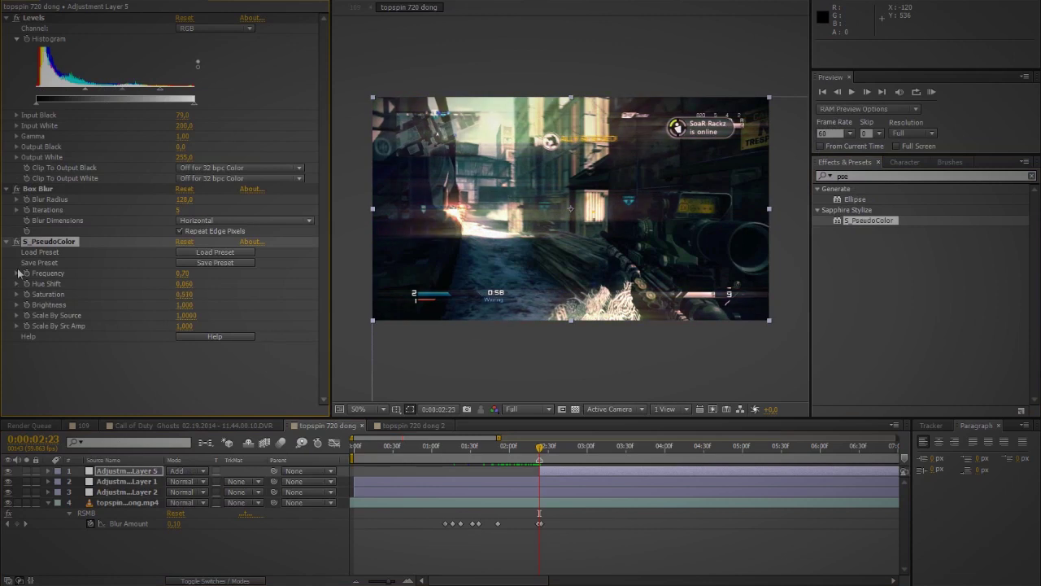
click(159, 114)
key(space)
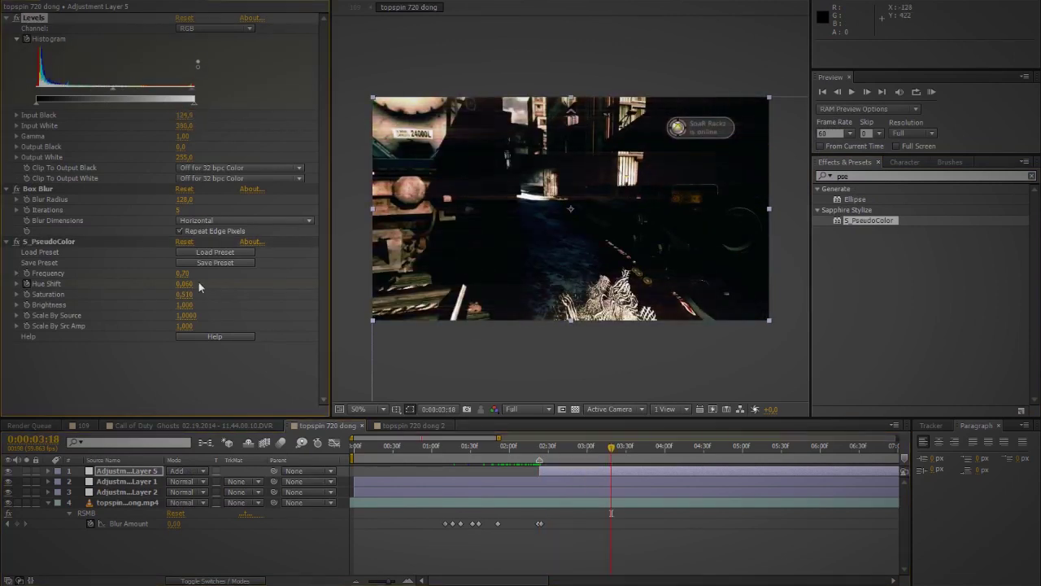
key(space)
key(u)
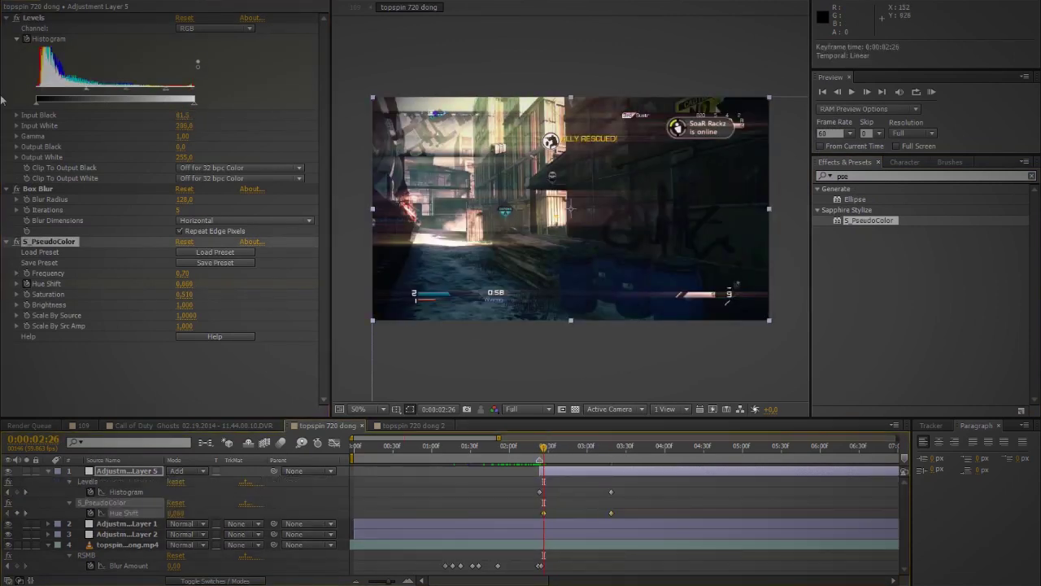
In composition 109, remove the last Black Solid 1 piece near 0;00;06;00 and nest the composition inside a new composition
click(84, 424)
key(space)
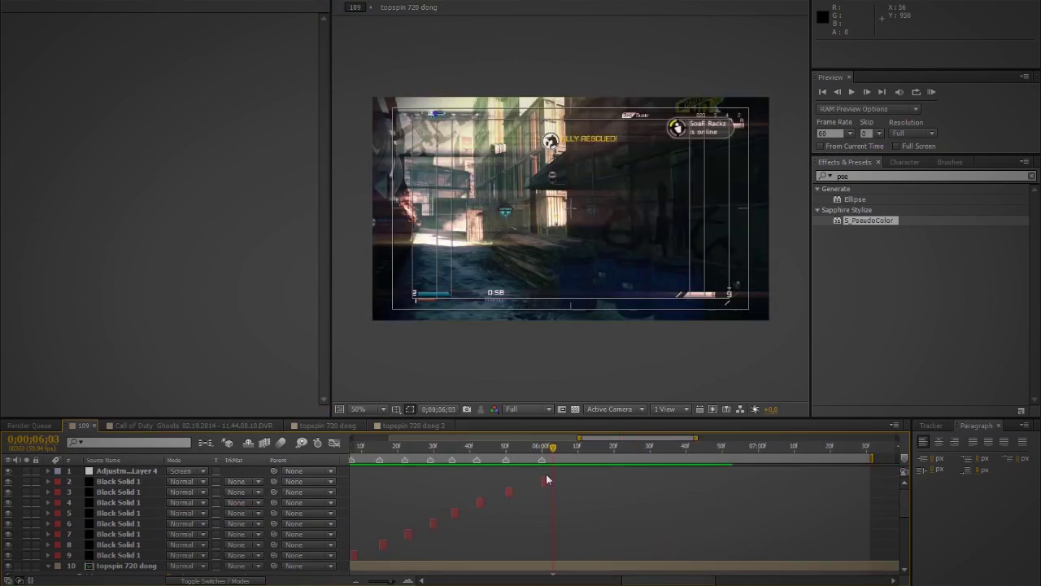
drag(545, 476, 509, 453)
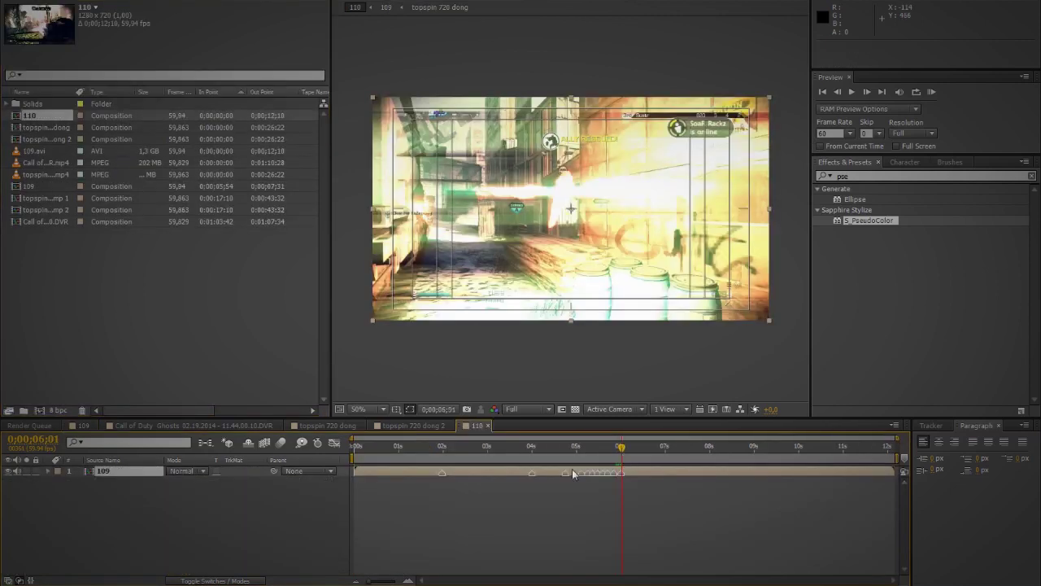
Extend Twixtor's Speed % keyframes on 109's topspin 720 dong layer, with one at 0;00;06;29 and one of 290 at 0;00;06;59
click(84, 425)
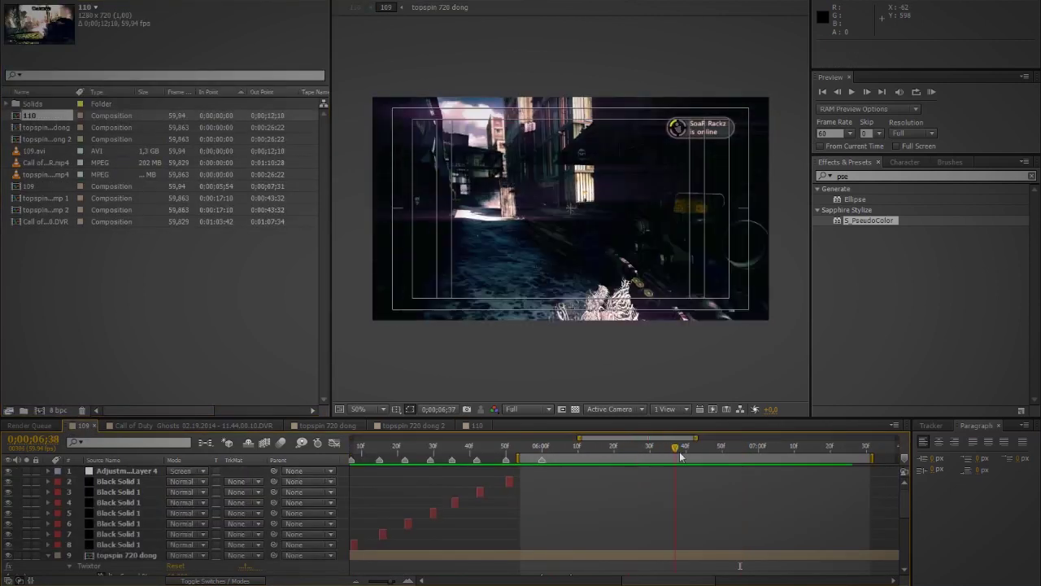
scroll(908, 499, down, 5)
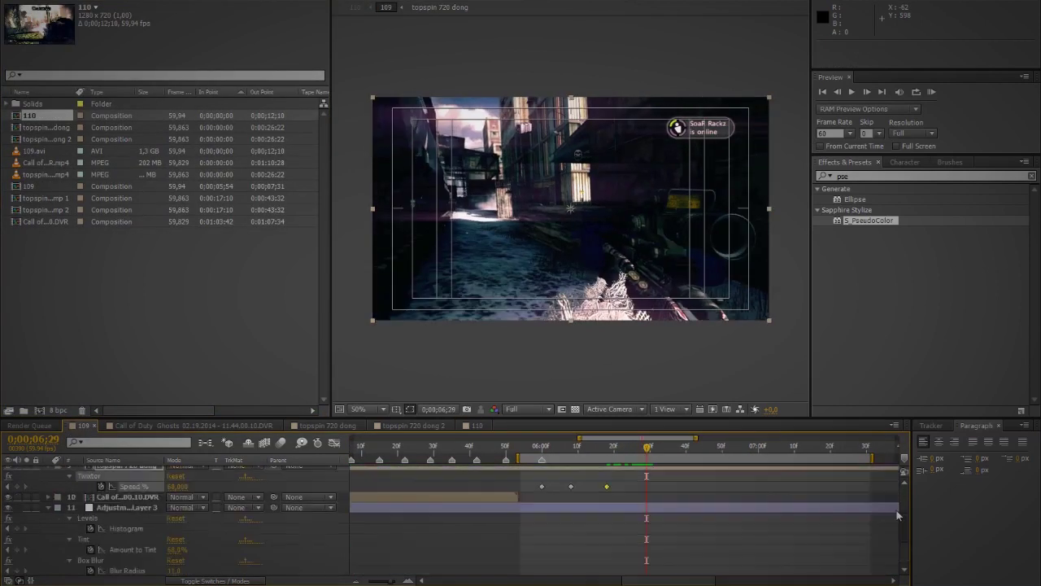
scroll(916, 558, up, 3)
click(203, 517)
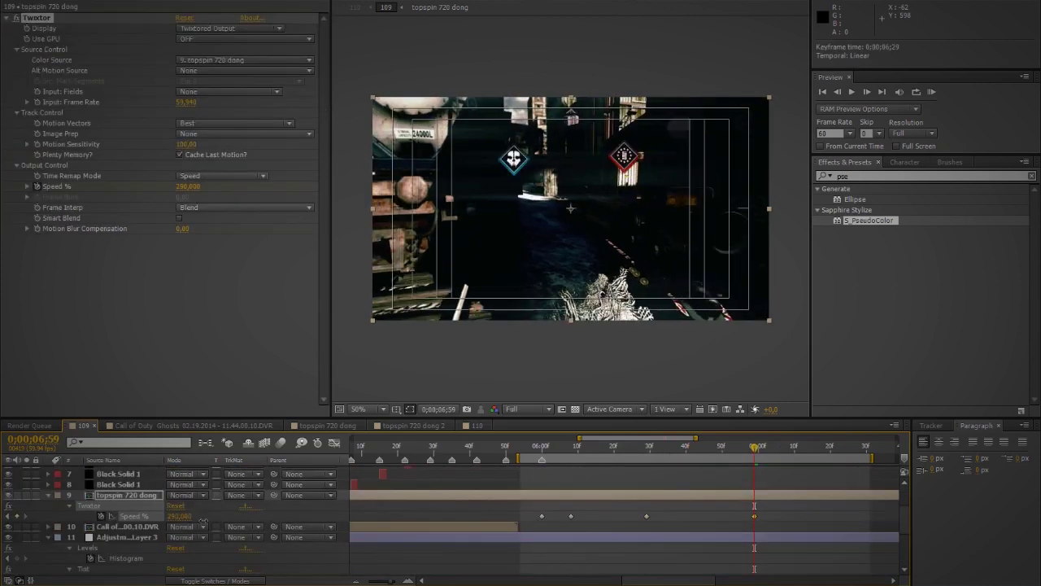
In composition 110, place topspin 720 dong 2 above 109, starting at 0;00;06;59, and preview it against the waveform
click(475, 426)
key(ctrl+0)
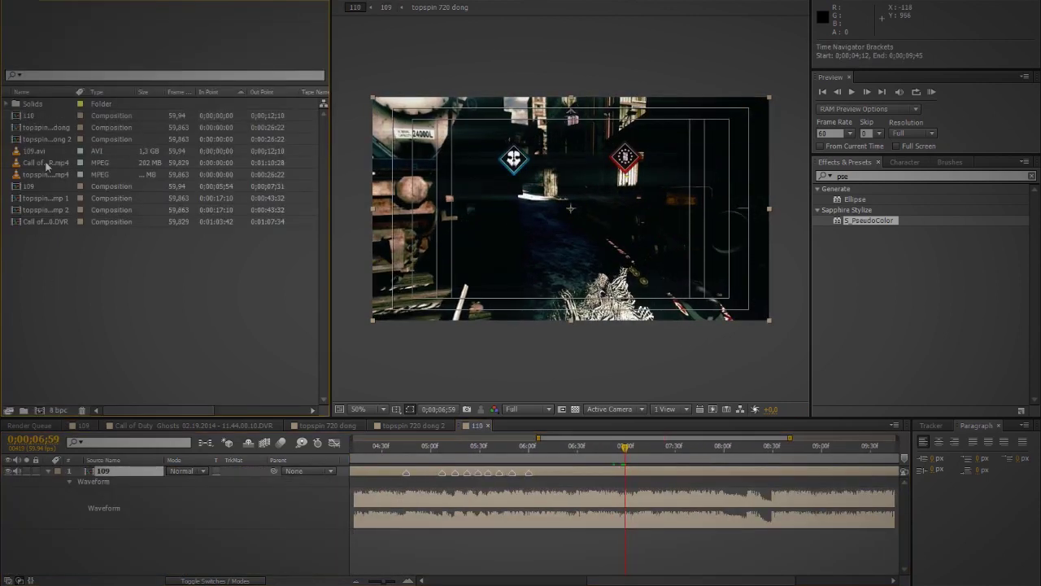
drag(41, 139, 626, 472)
click(514, 447)
key(KP_0)
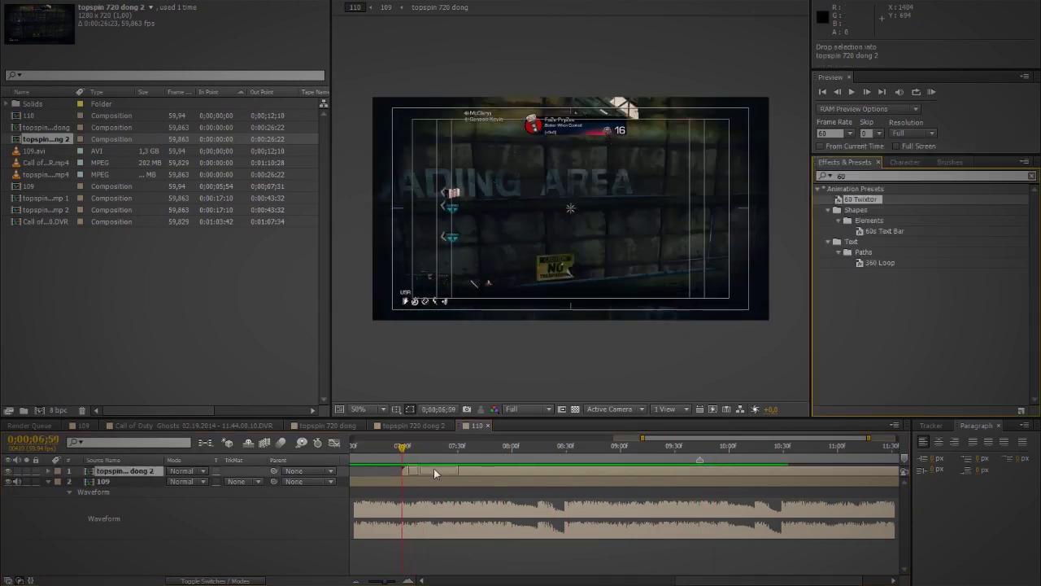
Apply Twixtor to topspin 720 dong 2 and keyframe Speed % at 100 at 0;00;06;59 and 60 at 0;00;07;09
drag(434, 445, 453, 447)
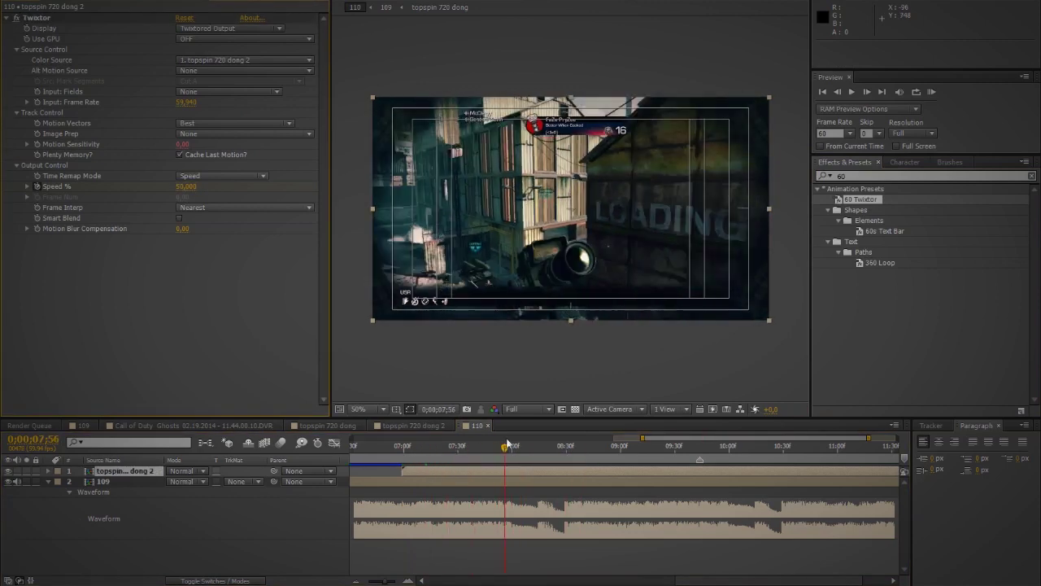
key(u)
key(Delete)
click(510, 458)
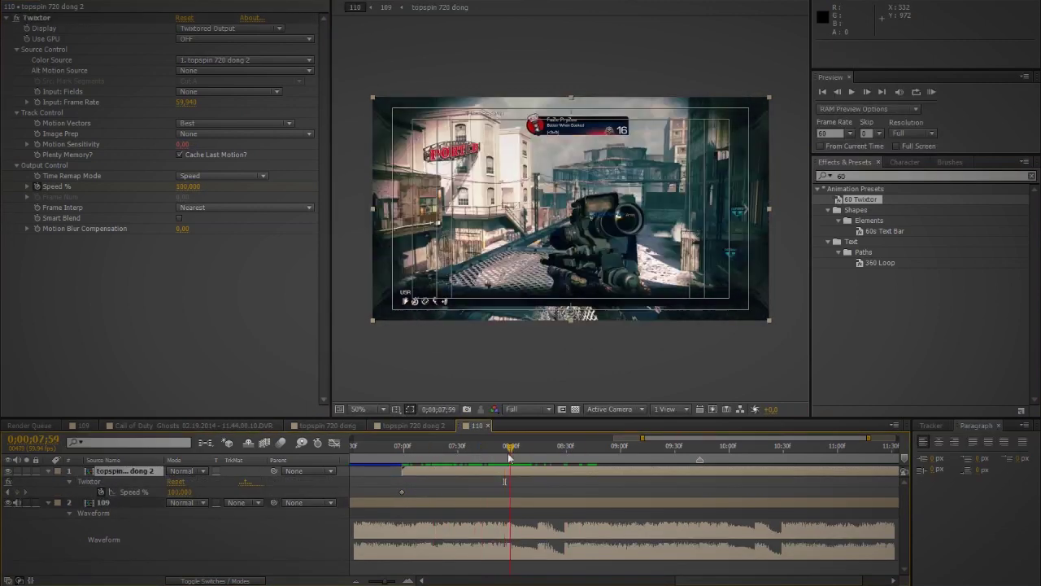
key(Return)
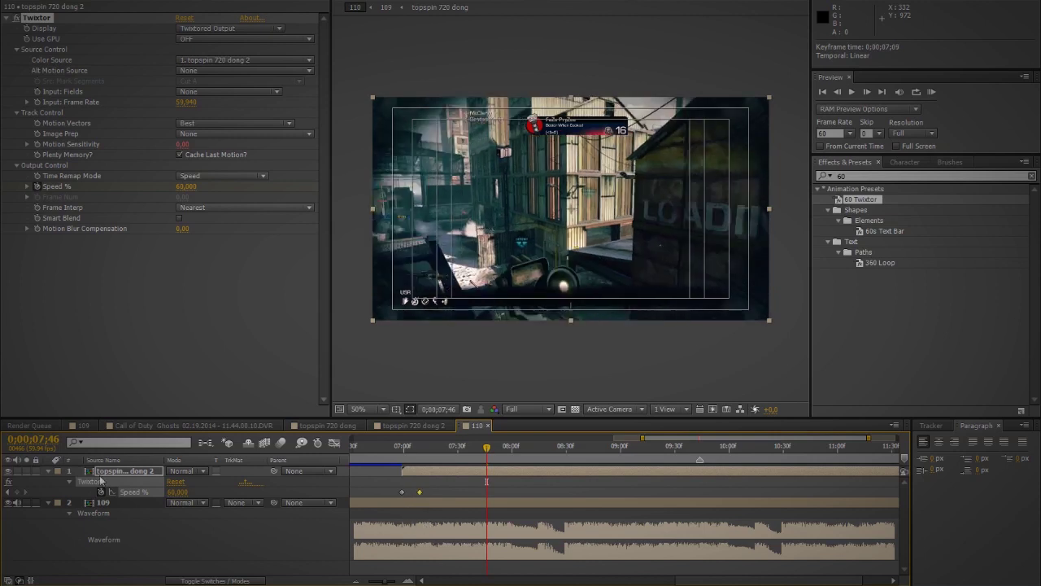
Keyframe topspin 720 dong 2's speed back to 100 near 0;00;07;47, with further Speed % keyframes at about 0;00;08;29, 0;00;09;44 and 0;00;10;13
click(488, 448)
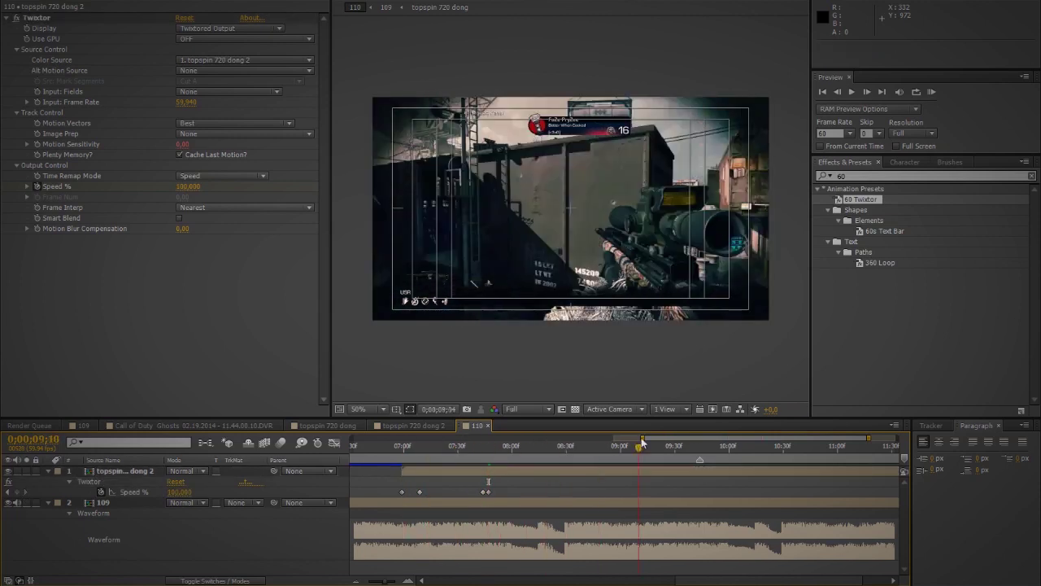
drag(180, 493, 297, 539)
key(=)
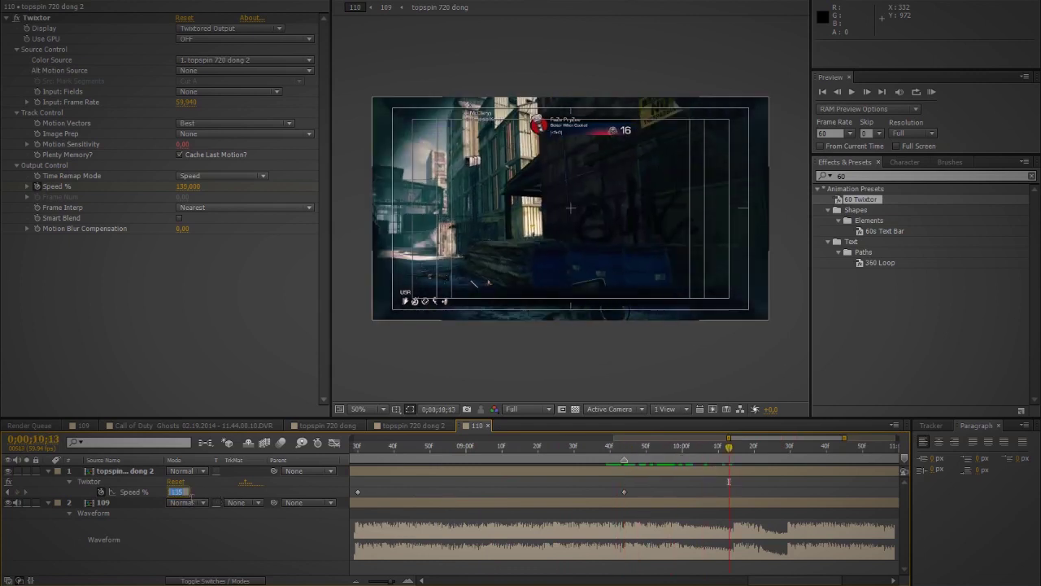
click(371, 581)
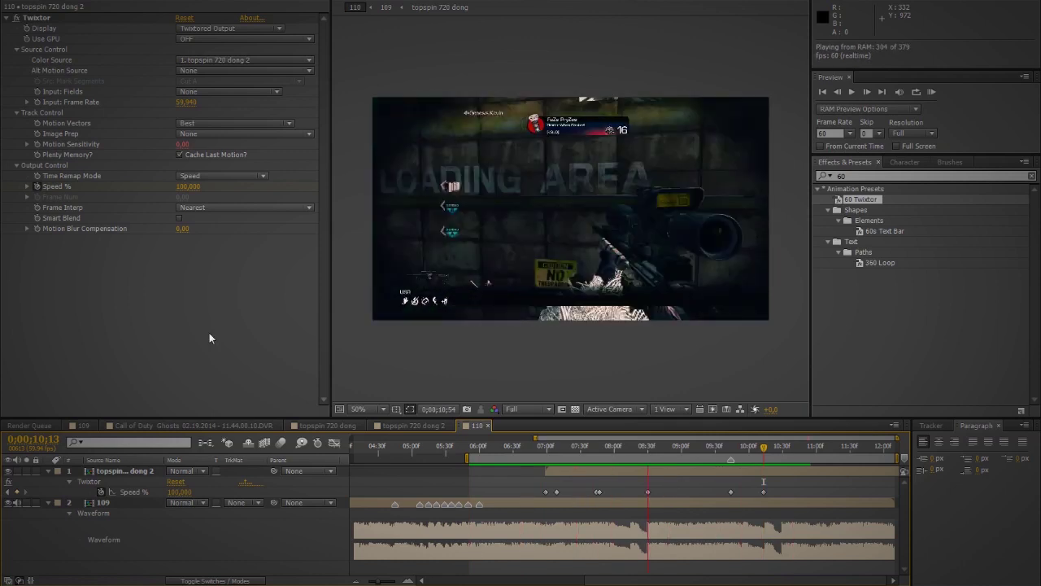
Add Speed % keyframes between about 0;00;10;13 and 0;00;10;30 to slow topspin 720 dong 2 to 10, and preview the result
click(193, 494)
text(60)
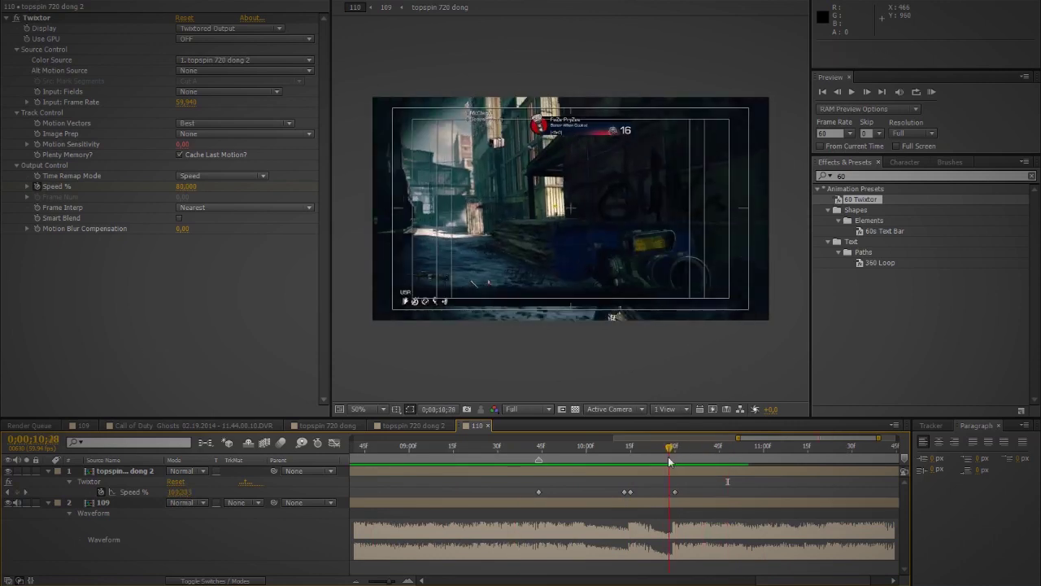
click(134, 491)
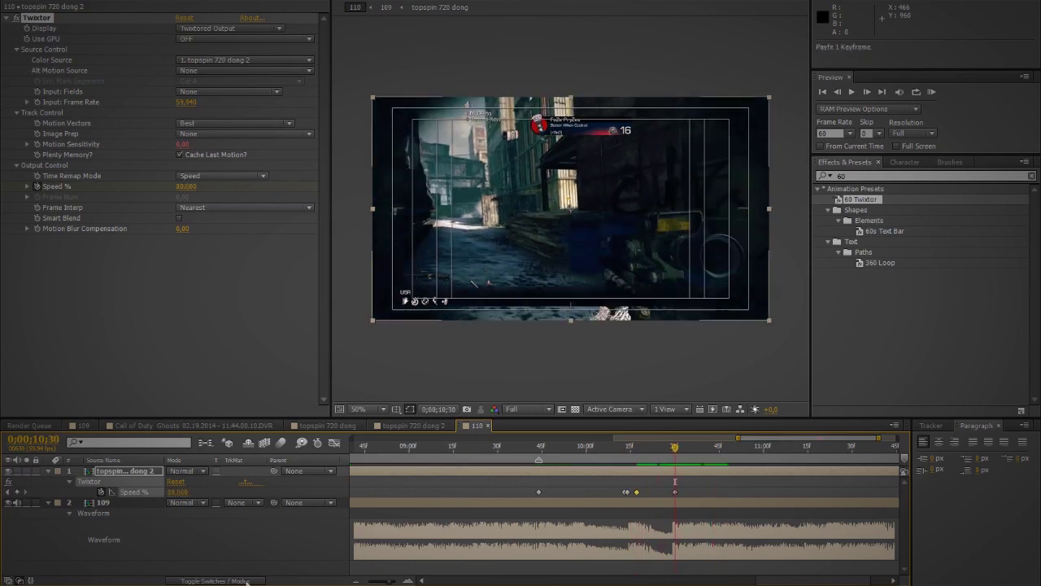
drag(636, 491, 639, 491)
key(KP_0)
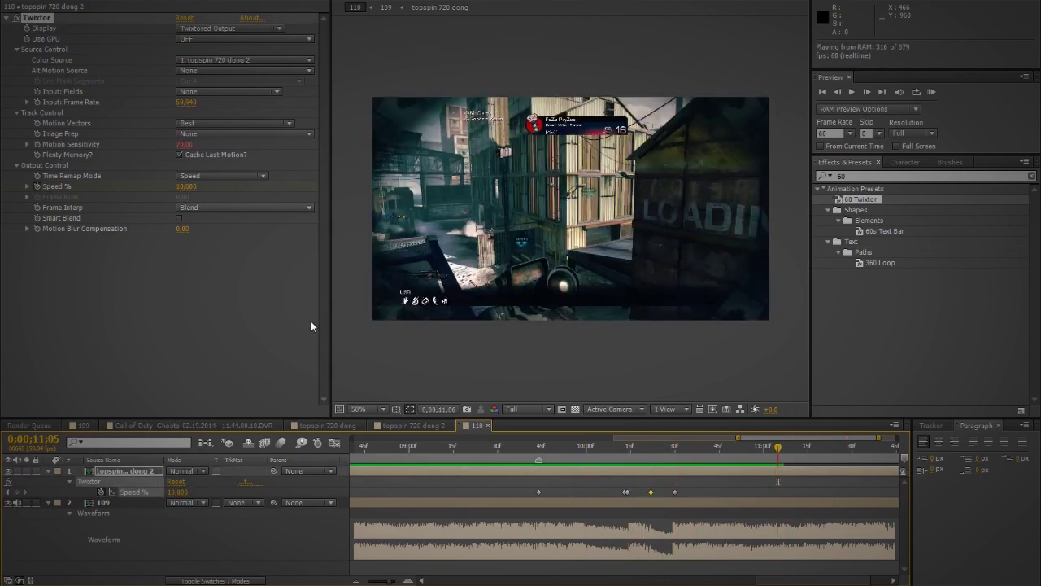
Ease the final Speed % keyframe and shift it to 0;00;10;36, moving the preceding keyframe to about 0;00;10;18
click(627, 447)
drag(627, 447, 689, 449)
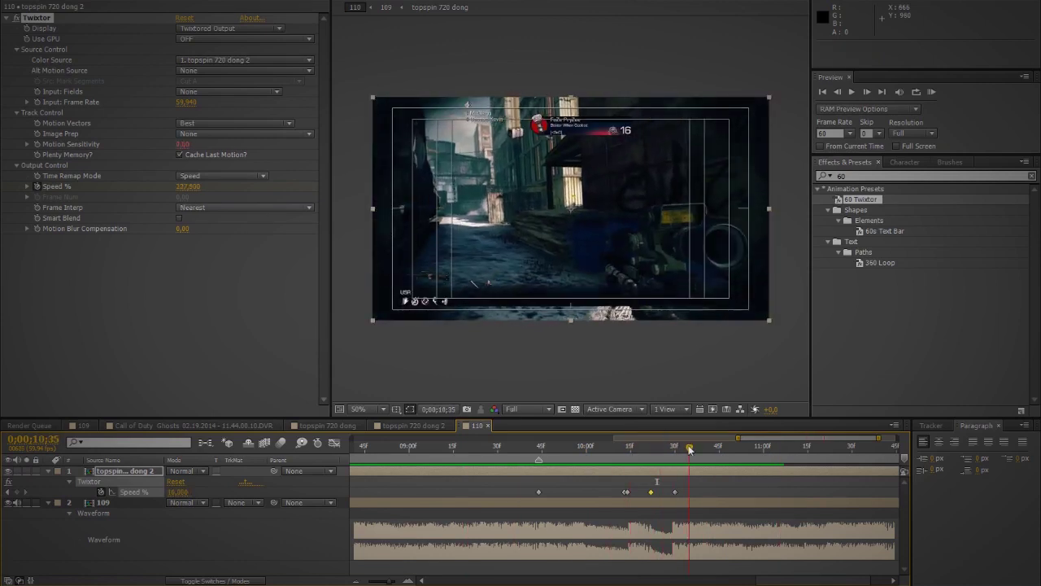
drag(674, 492, 682, 492)
click(645, 452)
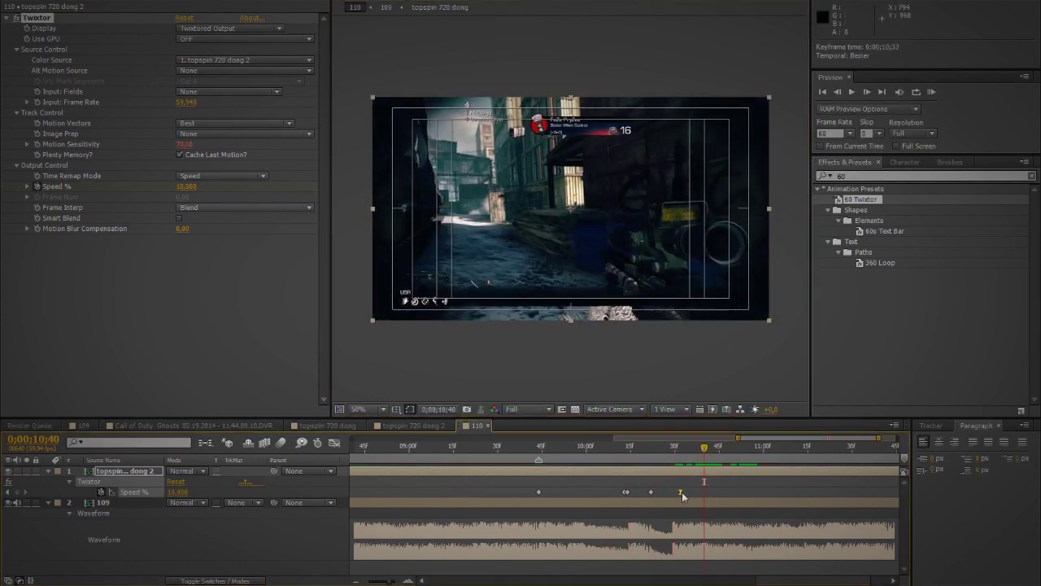
key(space)
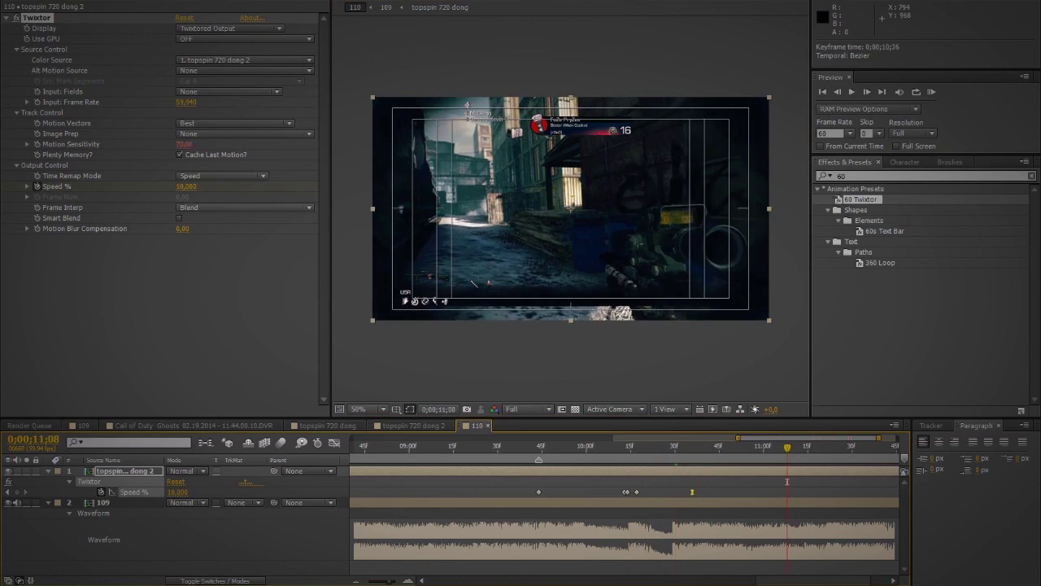
Create a new adjustment layer above topspin 720 dong 2, starting at 0;00;08;14
click(556, 448)
drag(738, 438, 560, 448)
click(12, 0)
click(371, 78)
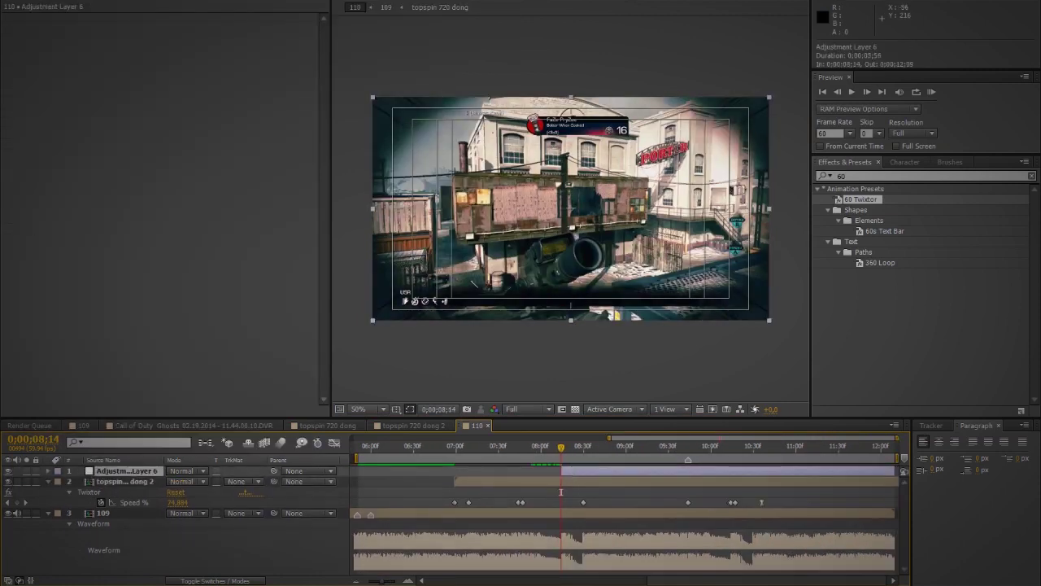
Apply an inverted Find Edges effect to Adjustment Layer 6 and set the layer's blending mode to Overlay
click(138, 0)
mouse_move(364, 78)
mouse_move(354, 151)
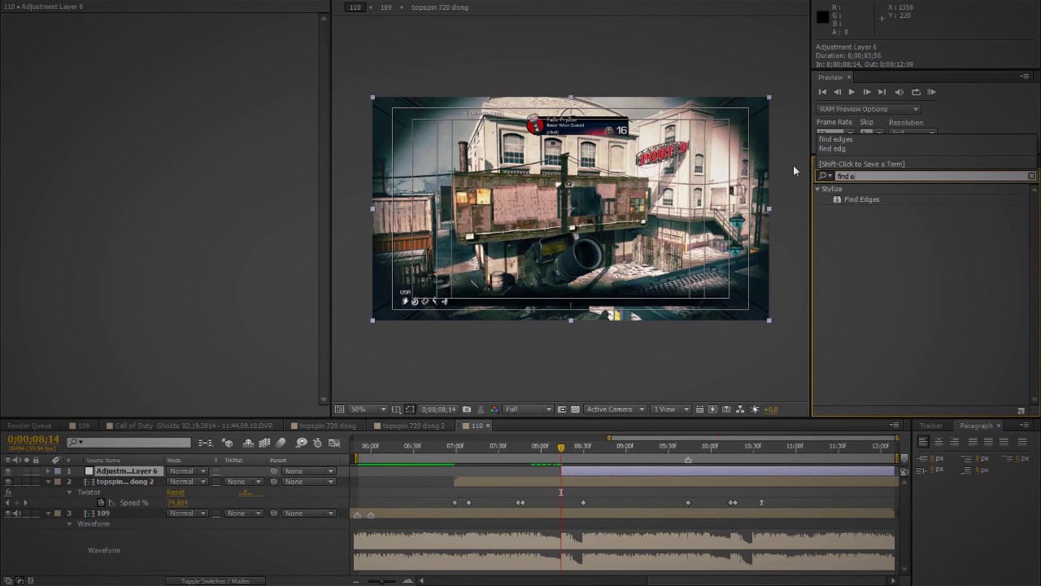
double_click(862, 199)
click(180, 28)
click(183, 470)
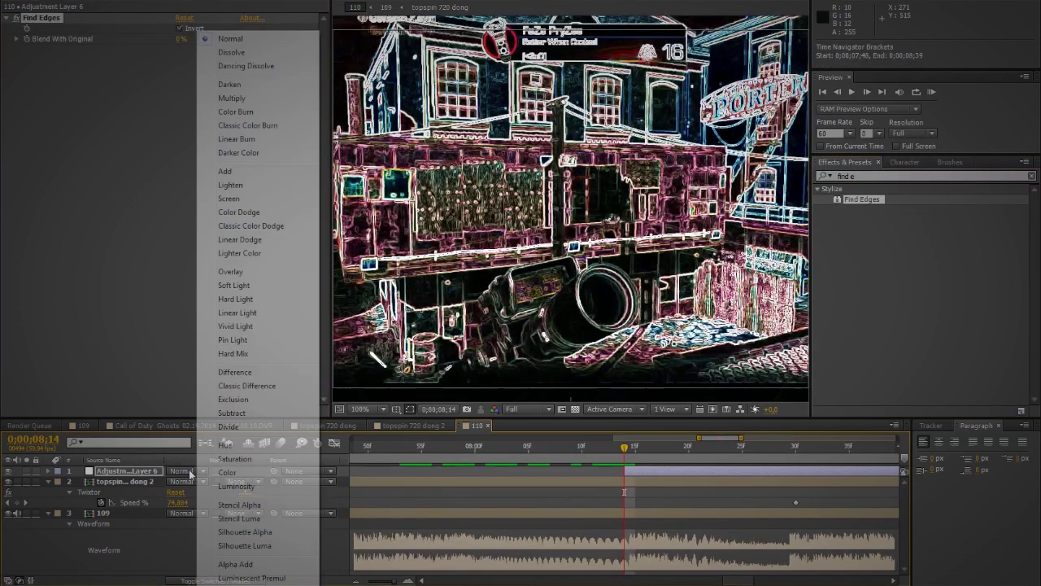
click(236, 268)
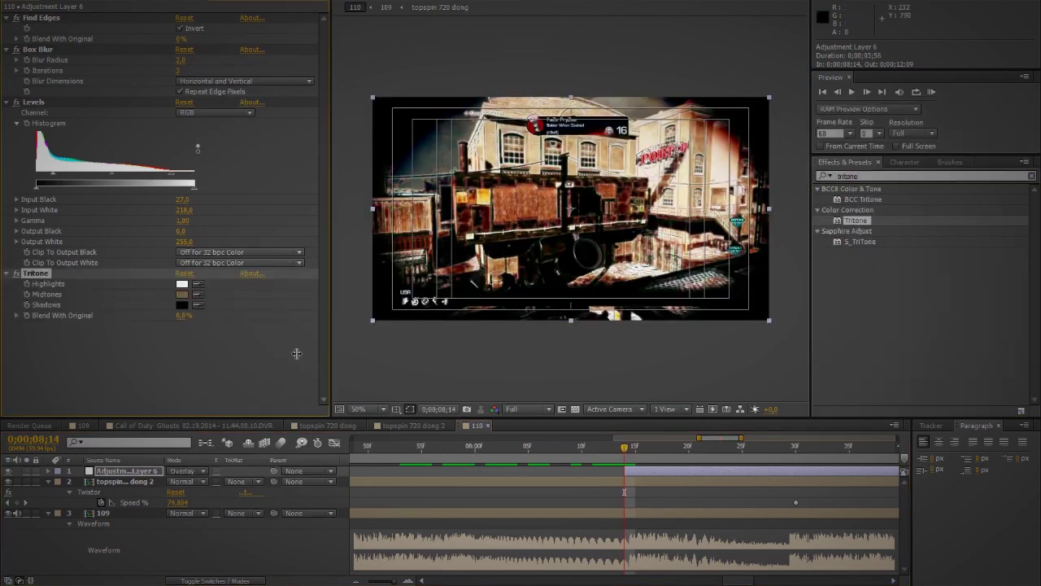
Give Tritone dark green shadows and brown midtones, and keyframe Adjustment Layer 6's opacity in pulses between about 0;00;08;16 and 0;00;08;45
click(181, 305)
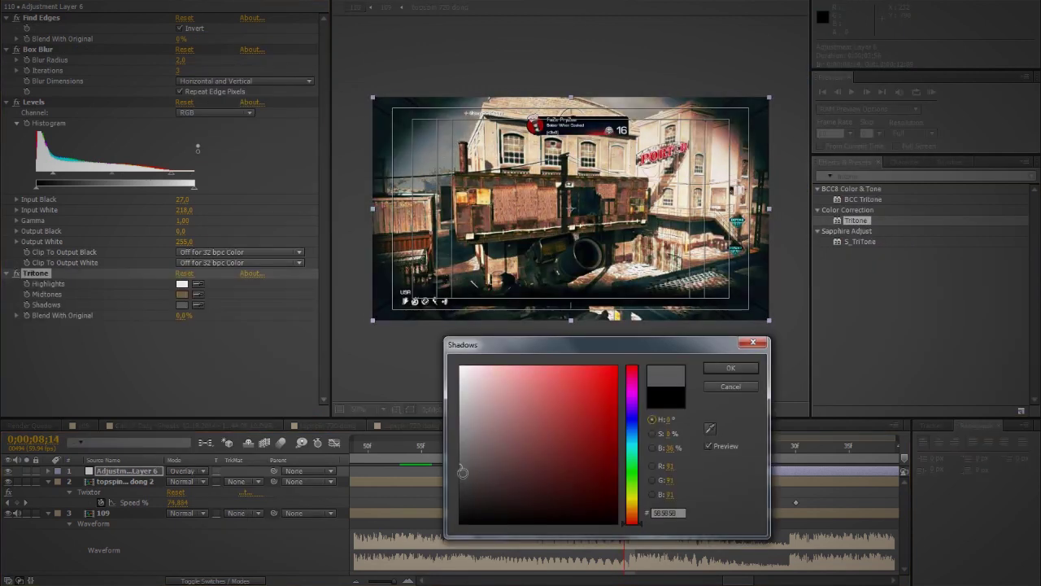
drag(668, 419, 694, 439)
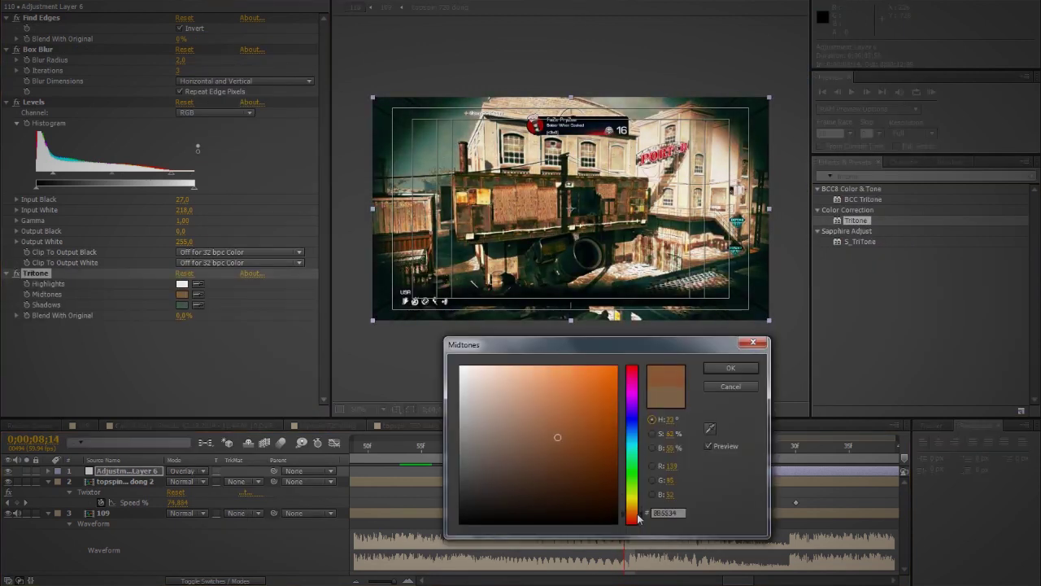
key(Return)
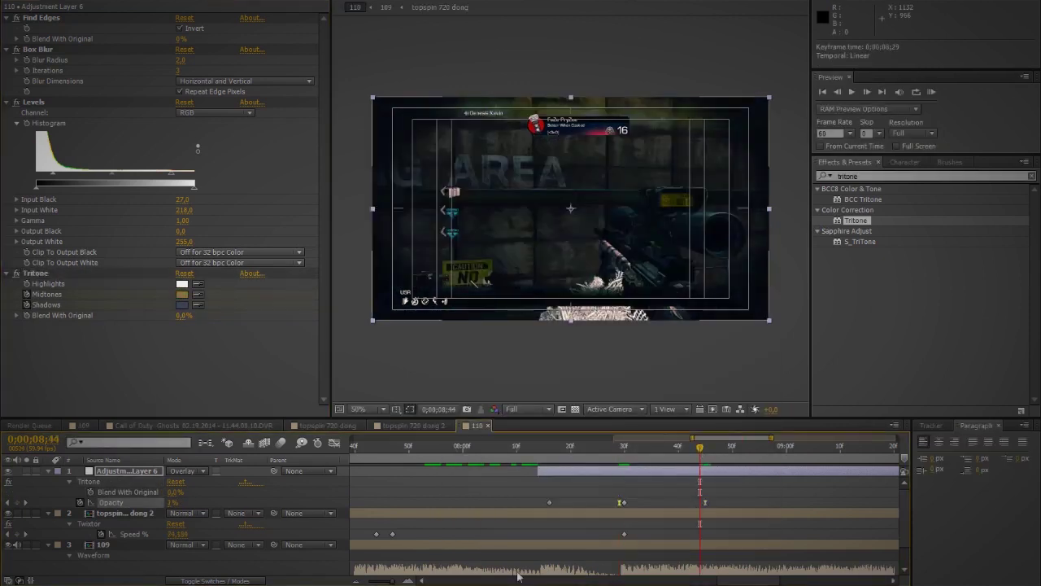
click(387, 581)
key(KP_0)
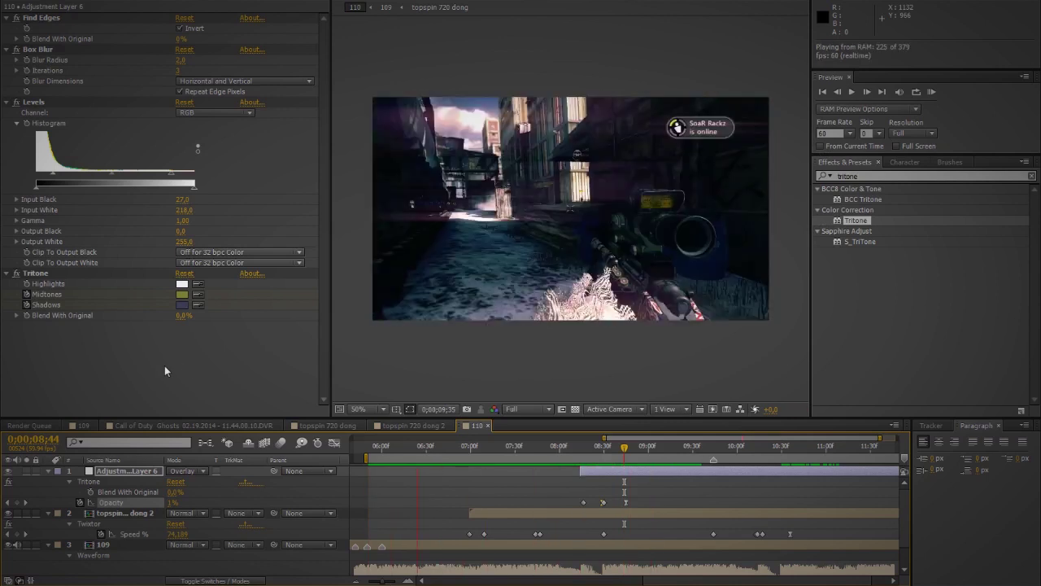
Intensify the Tritone colour keyframes at 0;00;08;30, using bright yellow midtones and deep blue shadows
click(584, 447)
click(587, 478)
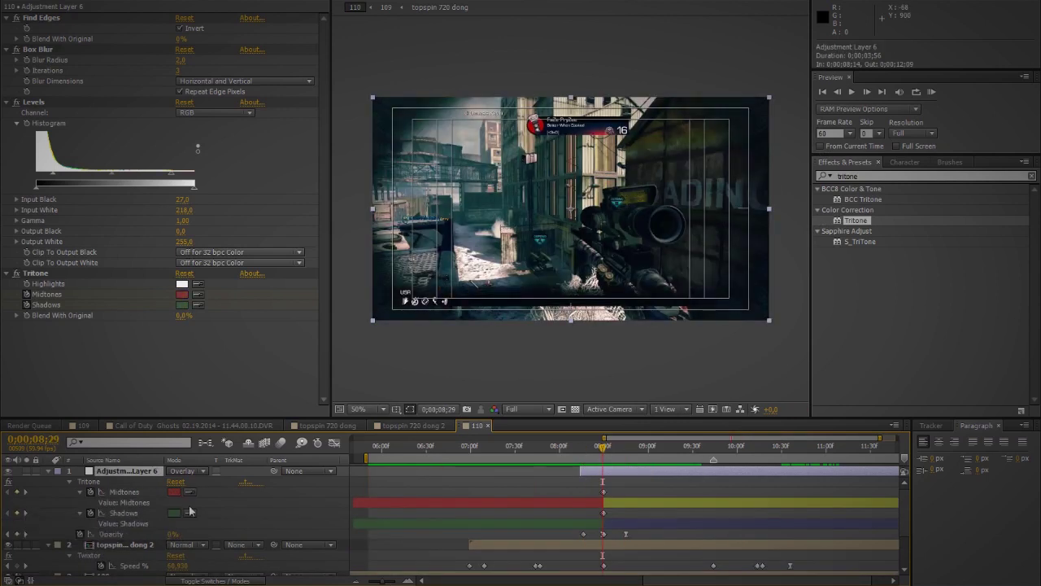
click(181, 305)
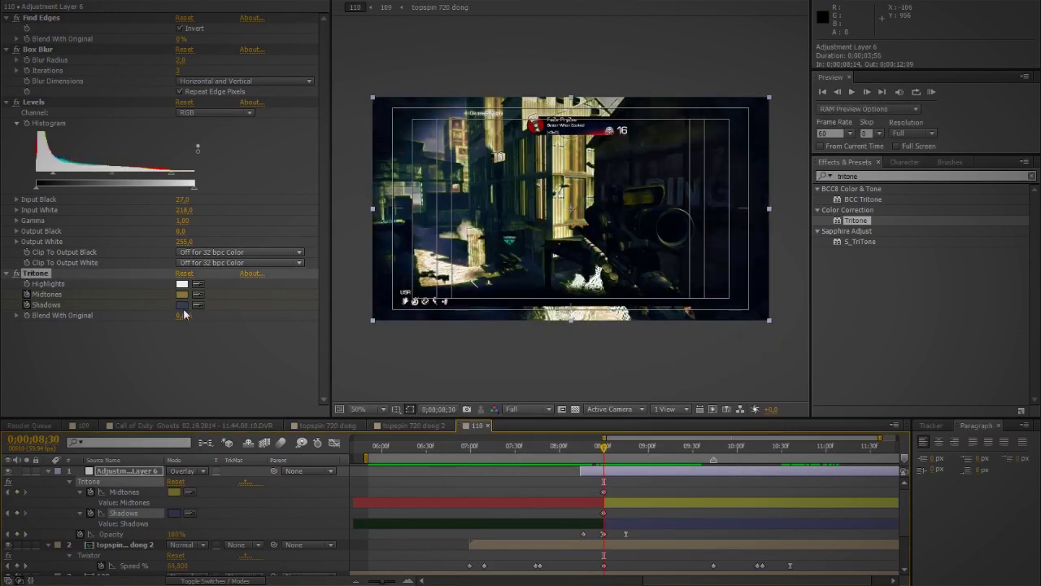
click(181, 305)
click(581, 483)
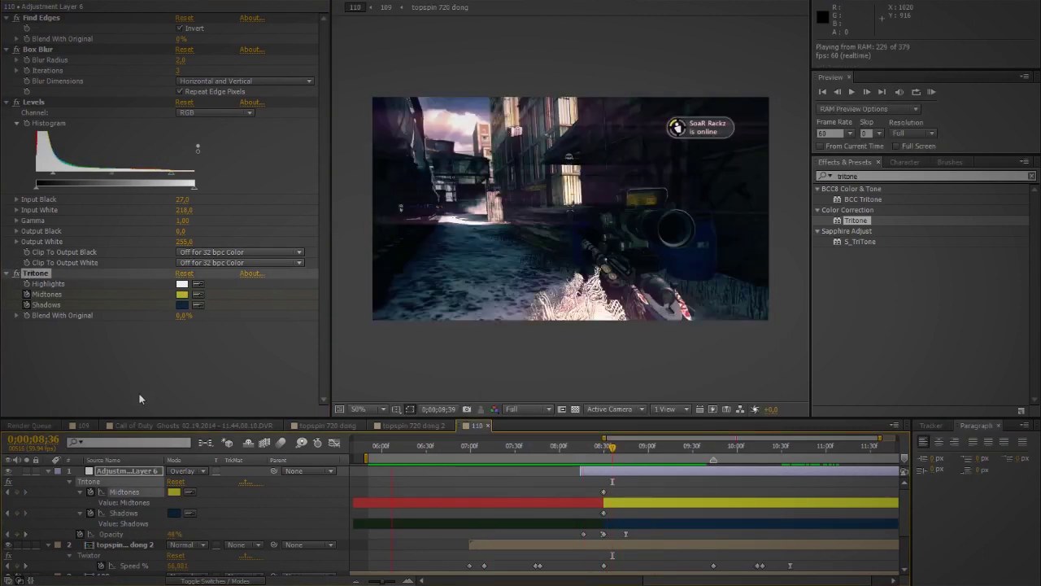
Keyframe a horizontal Box Blur and a Levels histogram change on topspin 720 dong 2 from 0;00;06;59, resetting Levels at 0;00;07;11
click(472, 447)
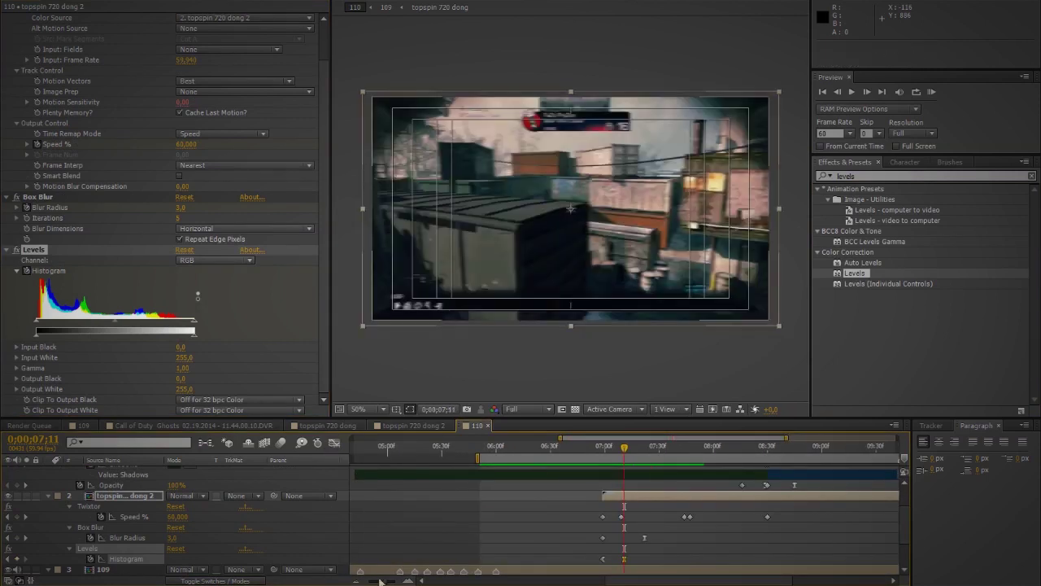
click(842, 453)
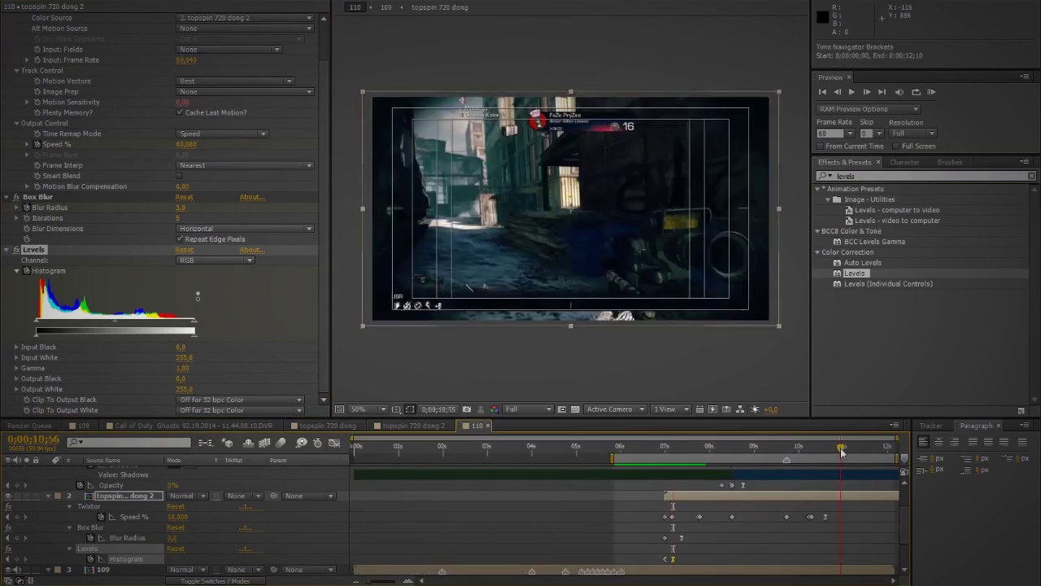